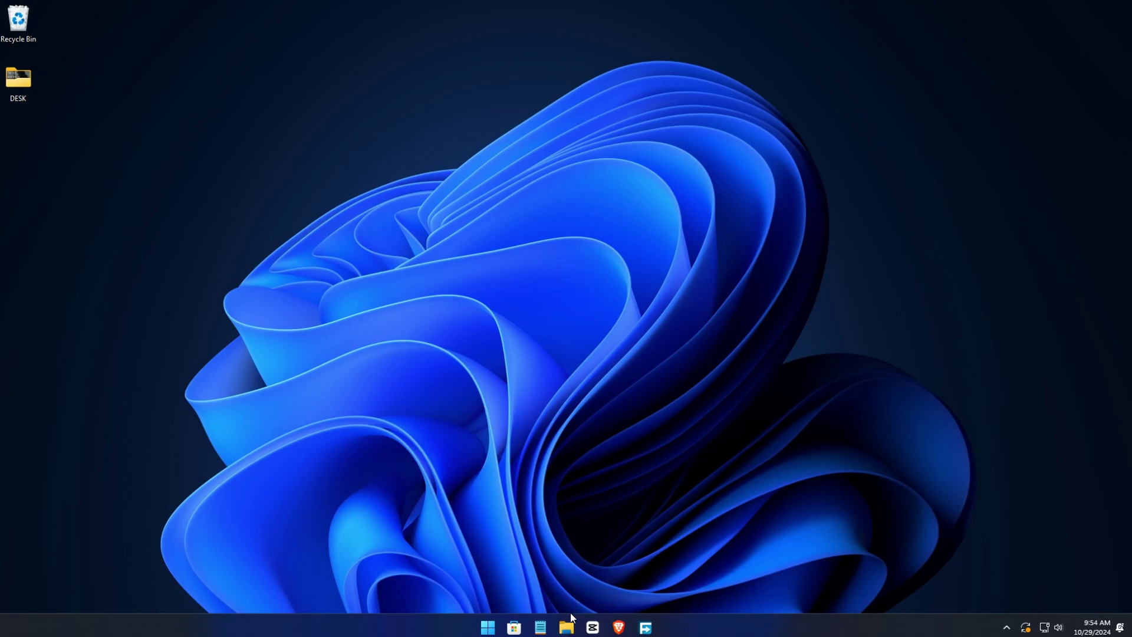
# Set the Downloads > 1 folder aside and scroll Brave's Windows 11 page to the ISO section.
pyautogui.moveTo(566, 627)
pyautogui.click(563, 566)
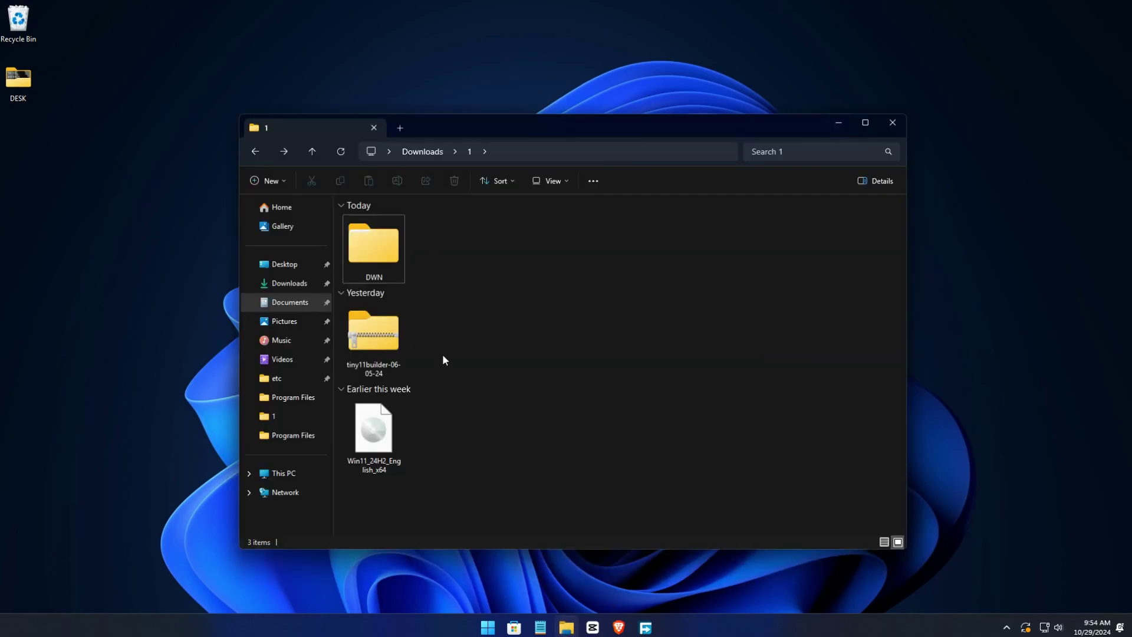
pyautogui.click(843, 128)
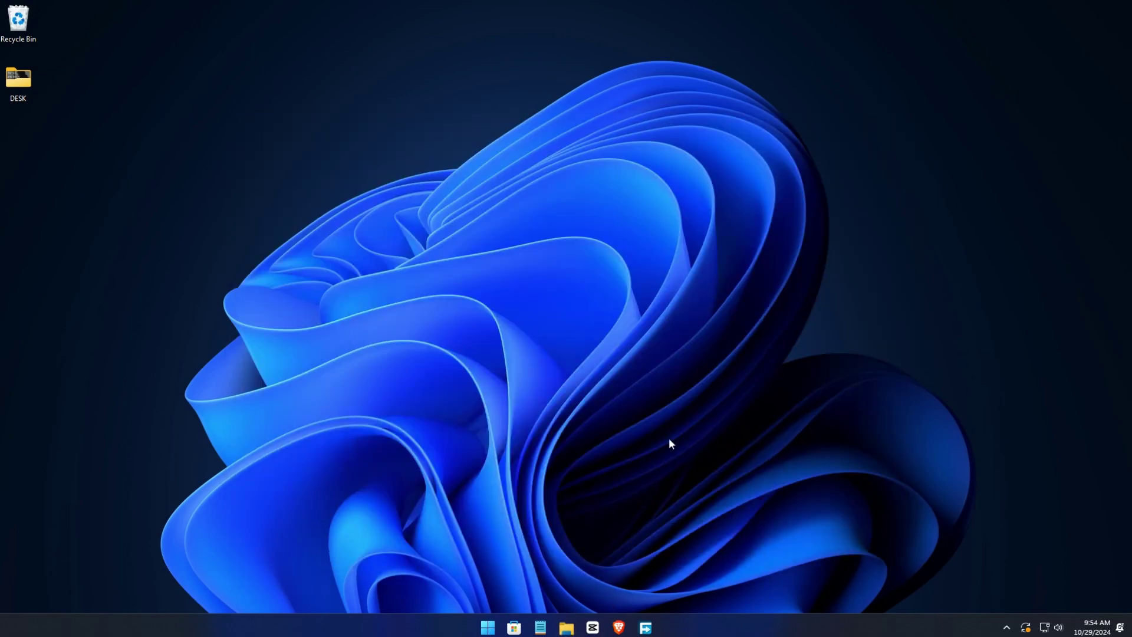
pyautogui.click(618, 627)
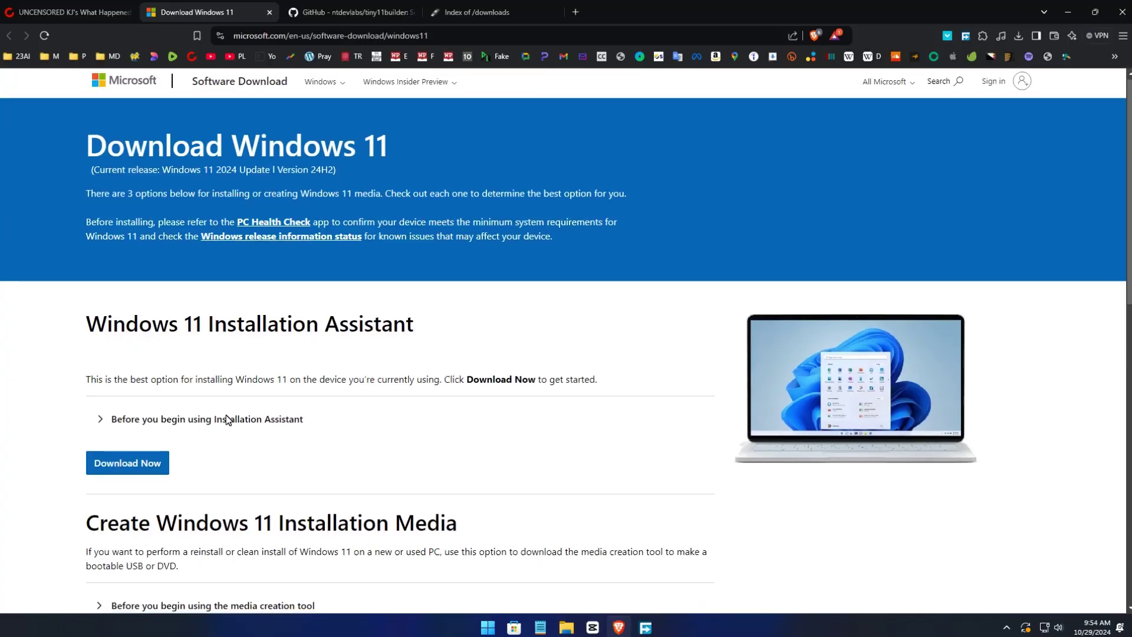
pyautogui.scroll(-2, 230, 420)
pyautogui.scroll(2, 248, 401)
pyautogui.scroll(-3, 360, 302)
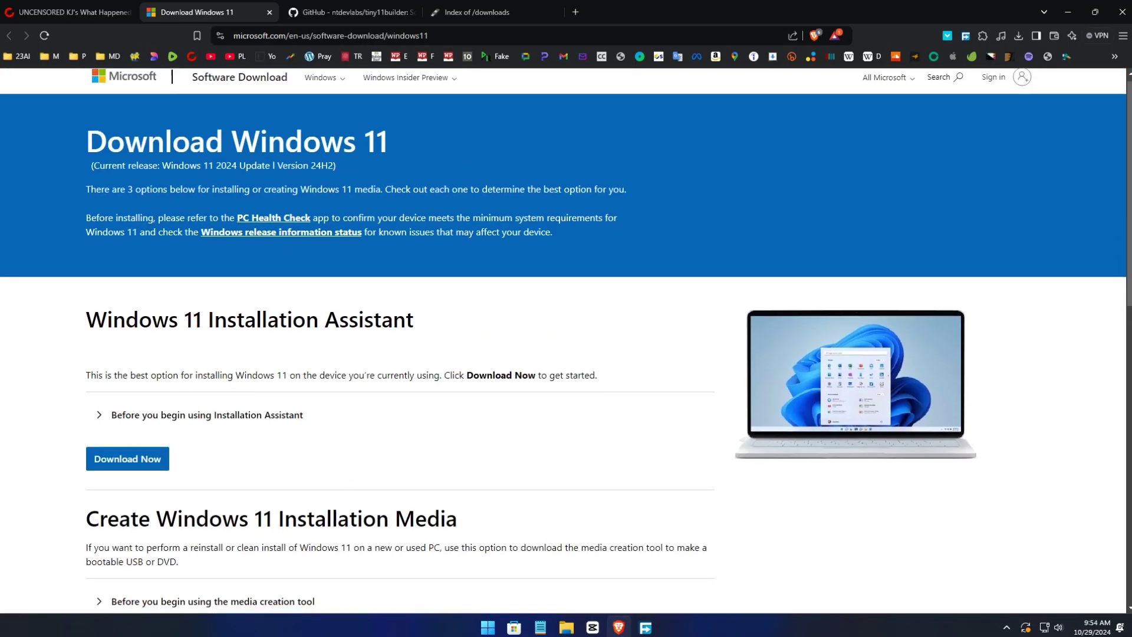
pyautogui.scroll(-4, 266, 336)
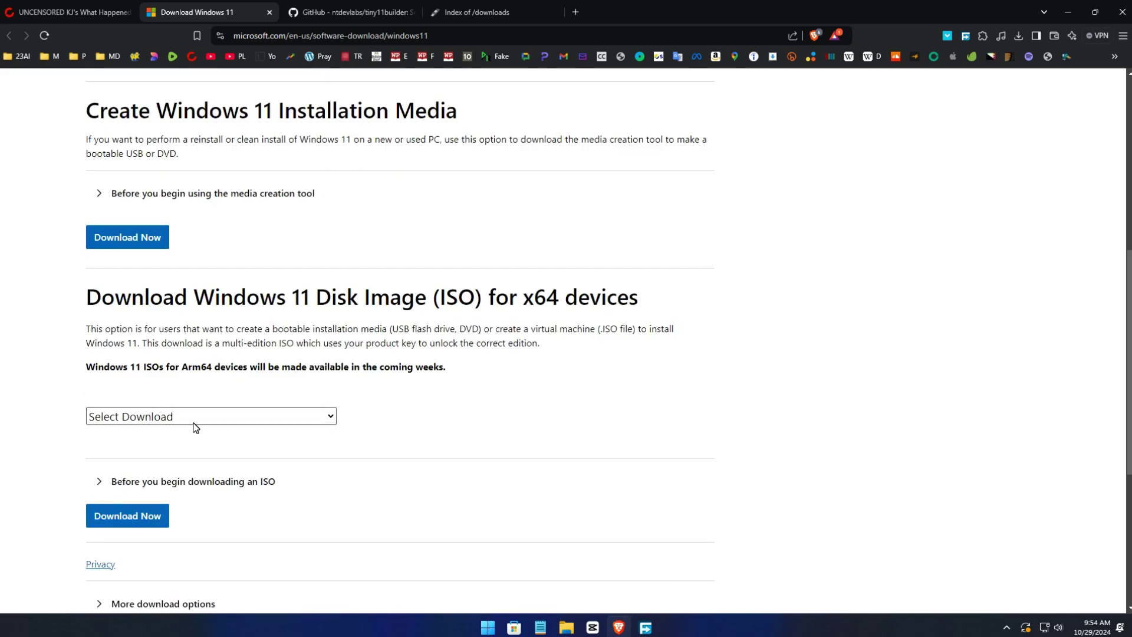
# Request the Windows 11 multi-edition x64 ISO in English (United States).
pyautogui.click(203, 416)
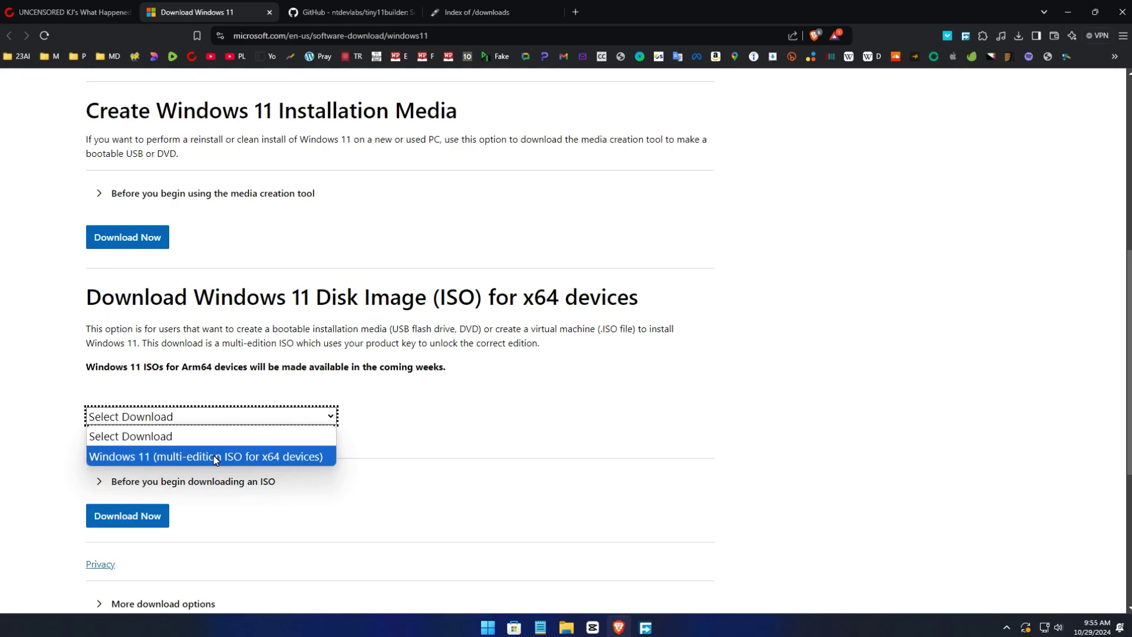
pyautogui.click(187, 457)
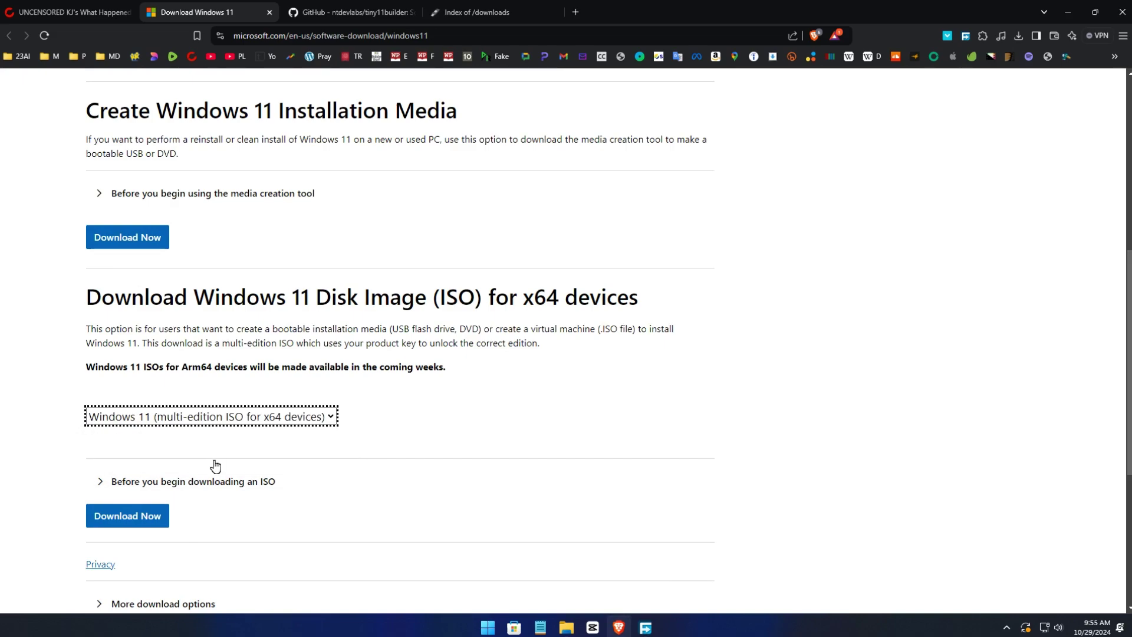
pyautogui.click(131, 517)
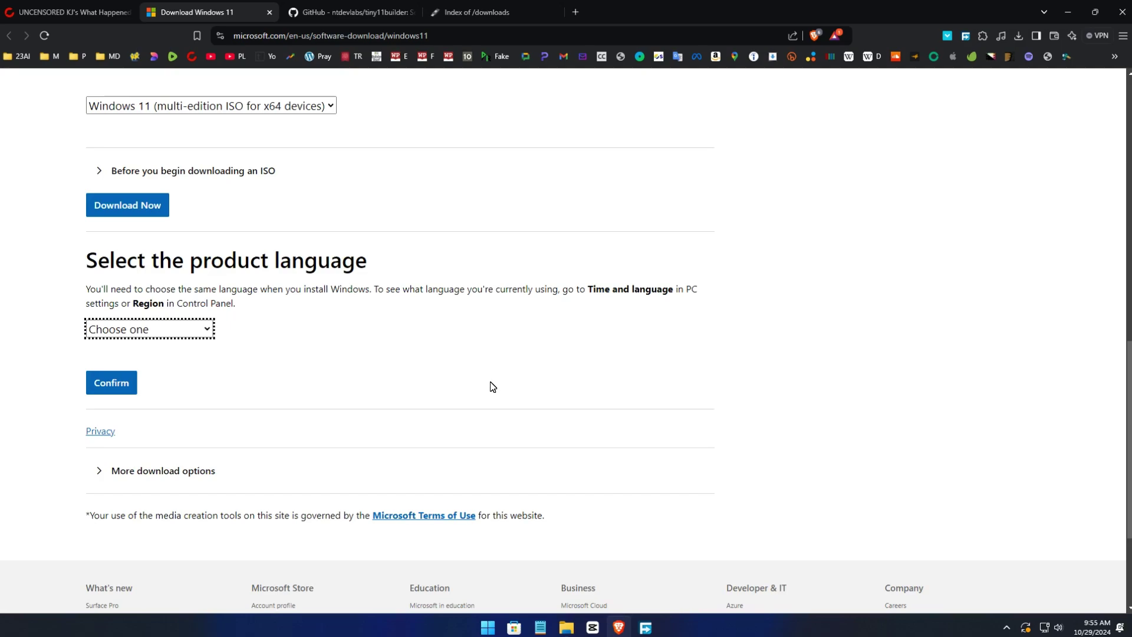
pyautogui.click(174, 331)
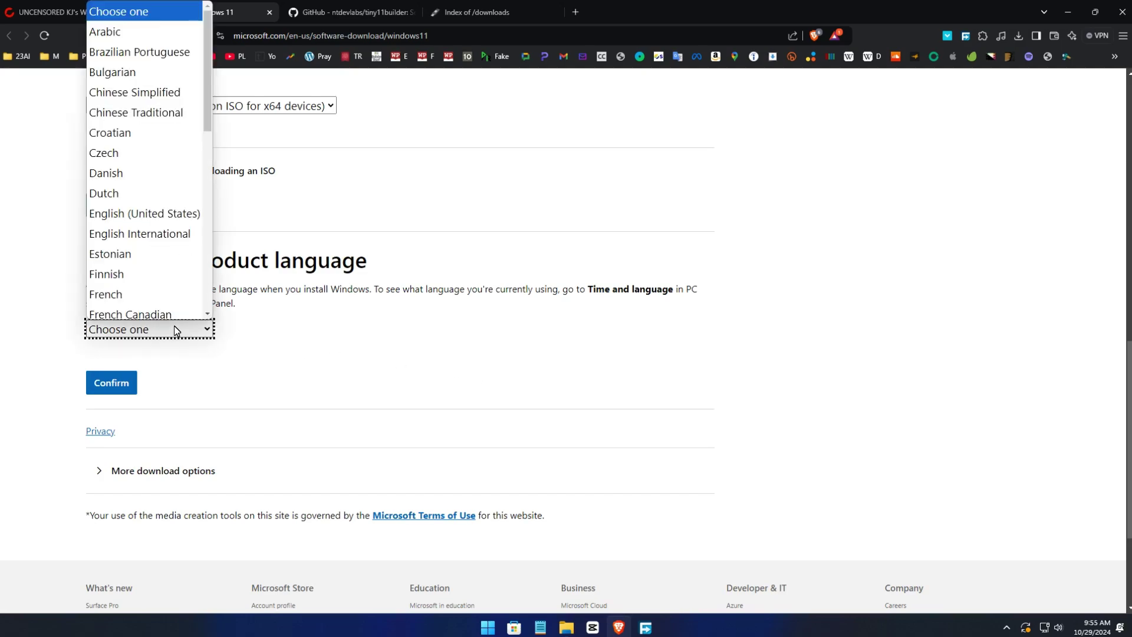
pyautogui.click(145, 208)
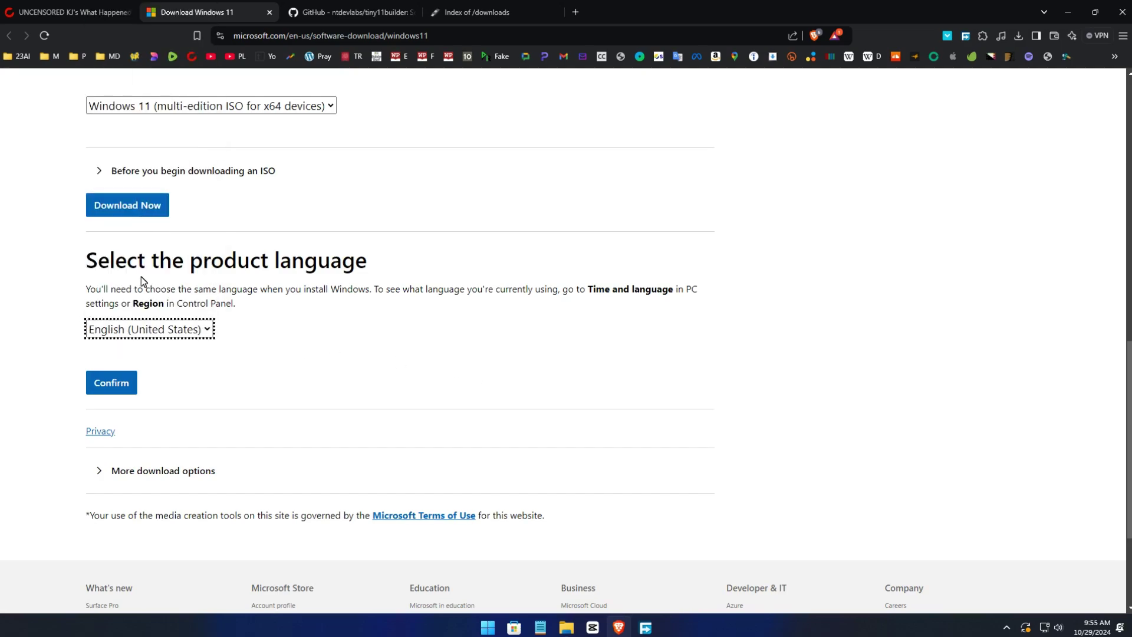
pyautogui.click(117, 384)
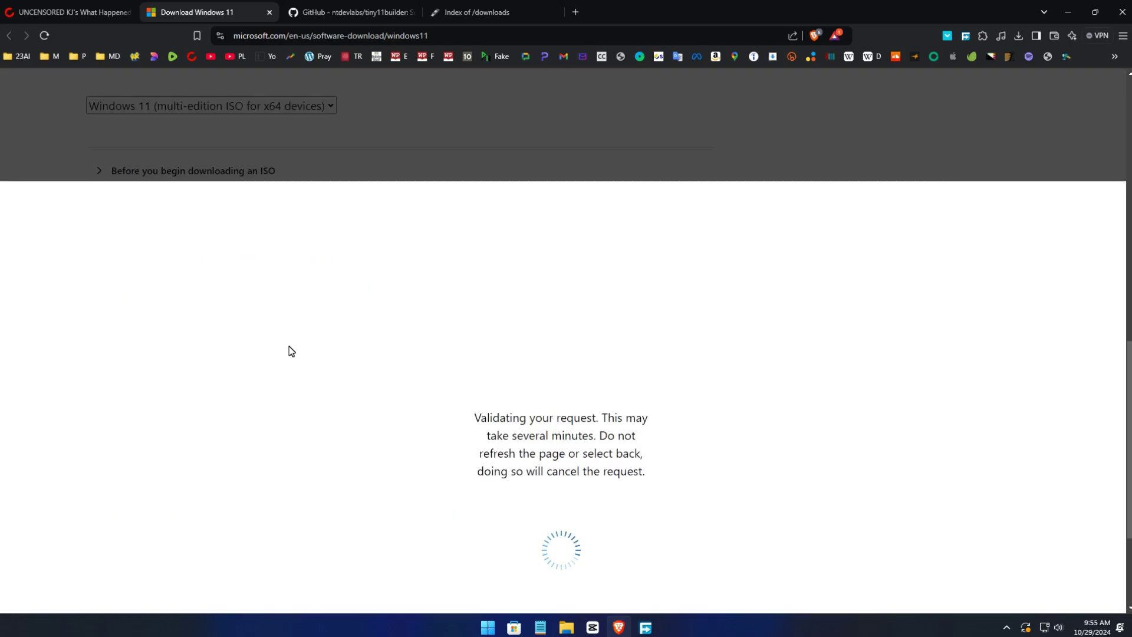
# Start the 64-bit Windows 11 ISO download, then pause it in Free Download Manager.
pyautogui.scroll(-2, 330, 356)
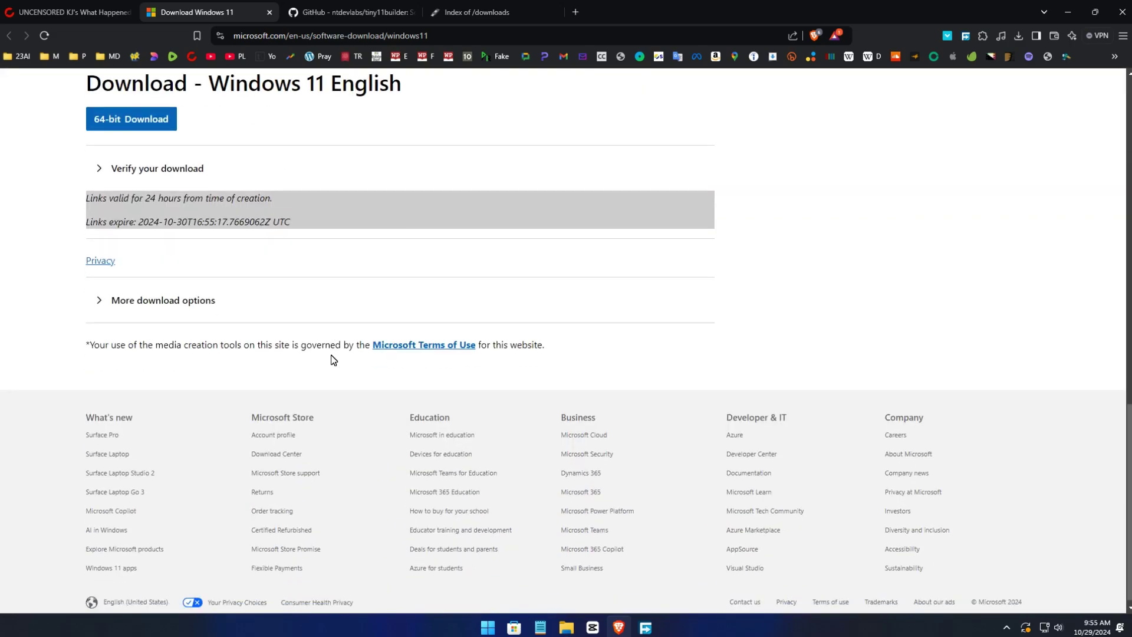
pyautogui.click(154, 124)
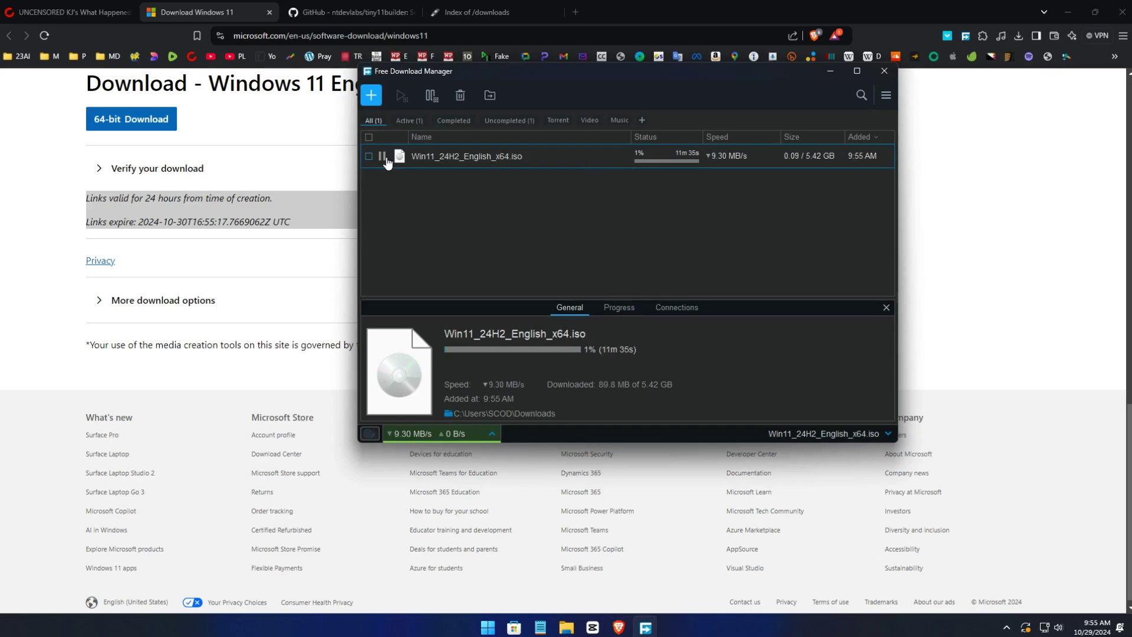
pyautogui.click(386, 158)
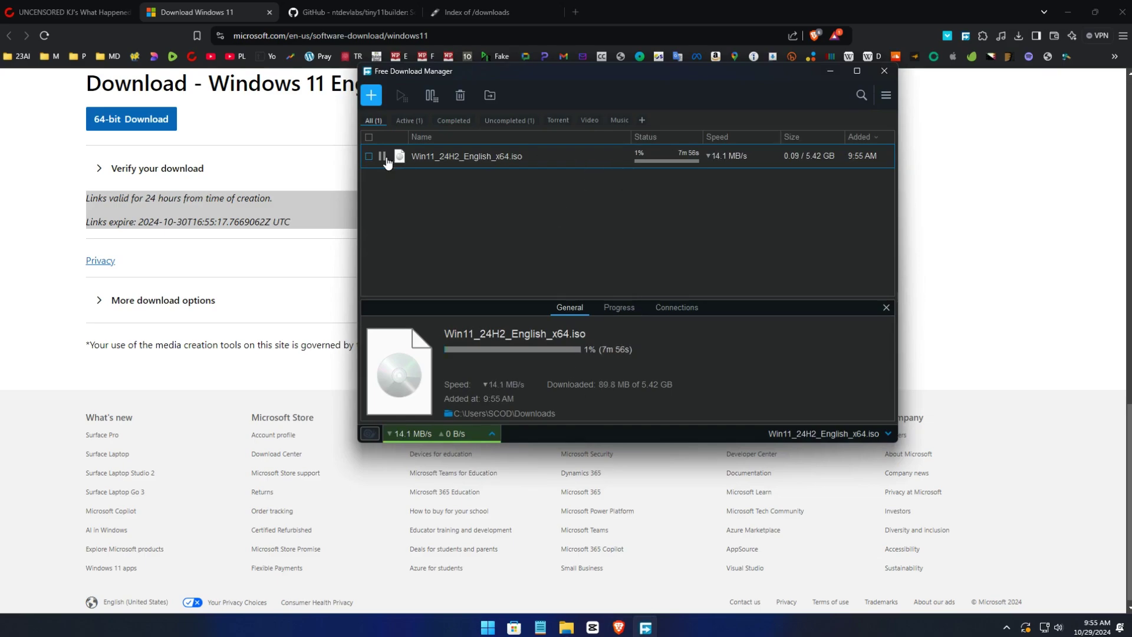
# Check the size of the existing Win11 ISO in the Downloads > 1 folder.
pyautogui.click(566, 627)
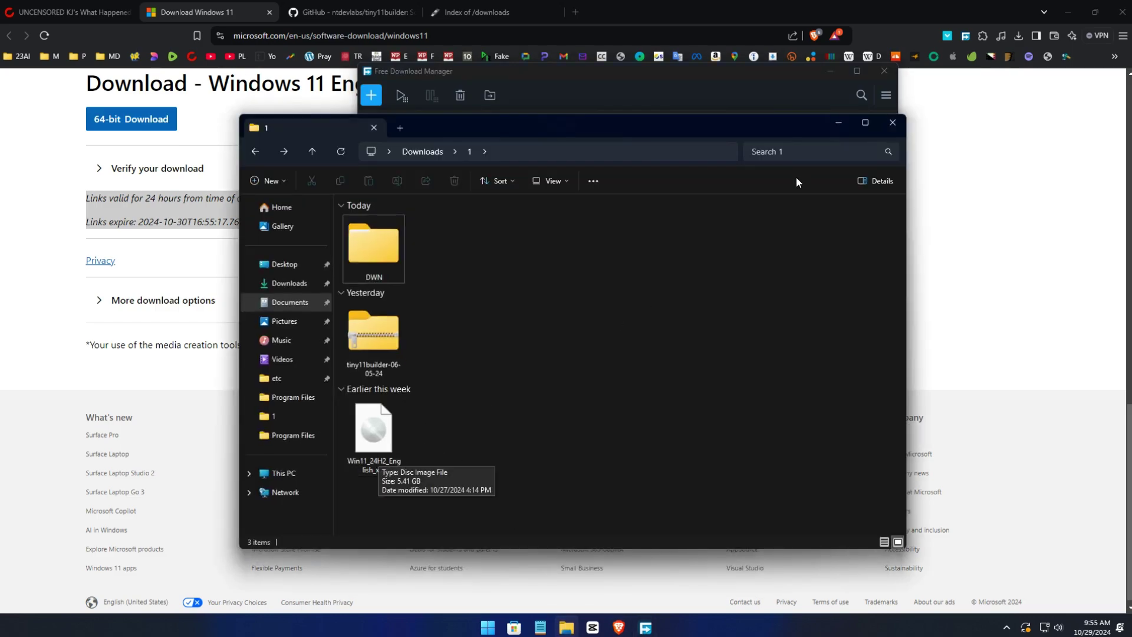
pyautogui.click(375, 455)
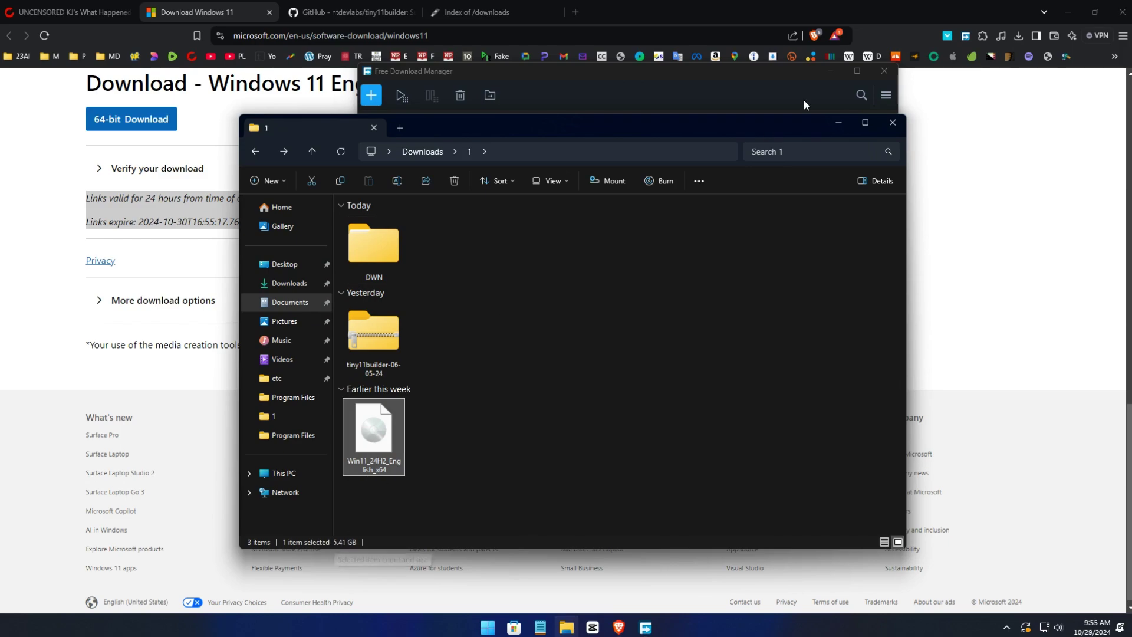
pyautogui.click(837, 122)
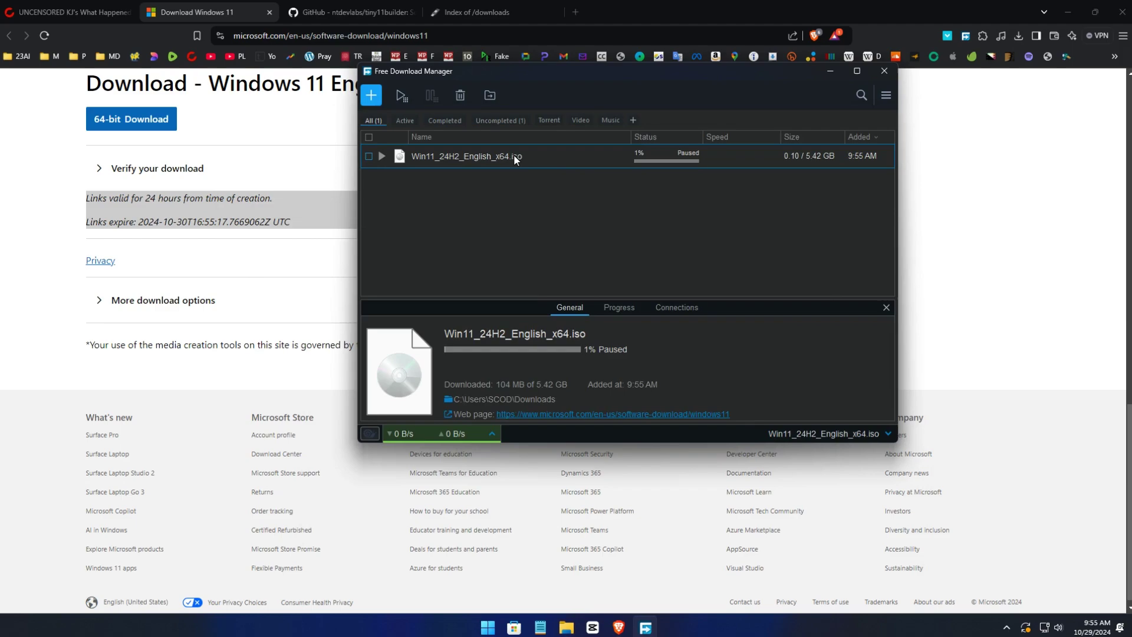
# Delete the paused ISO download with its partial file and minimize FDM.
pyautogui.click(460, 95)
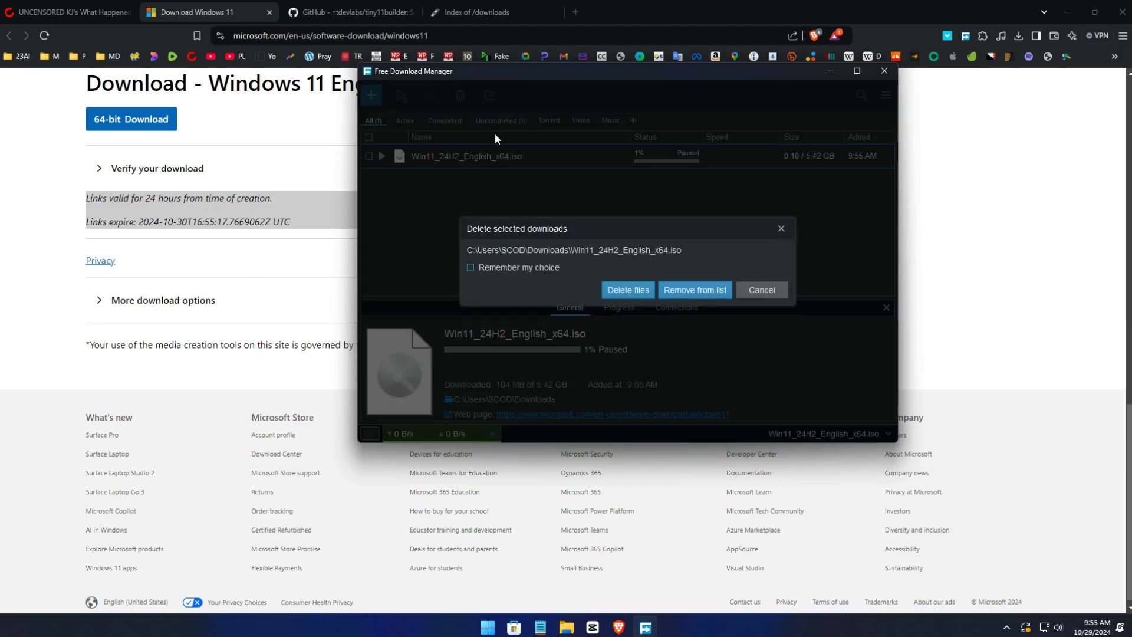
pyautogui.click(620, 287)
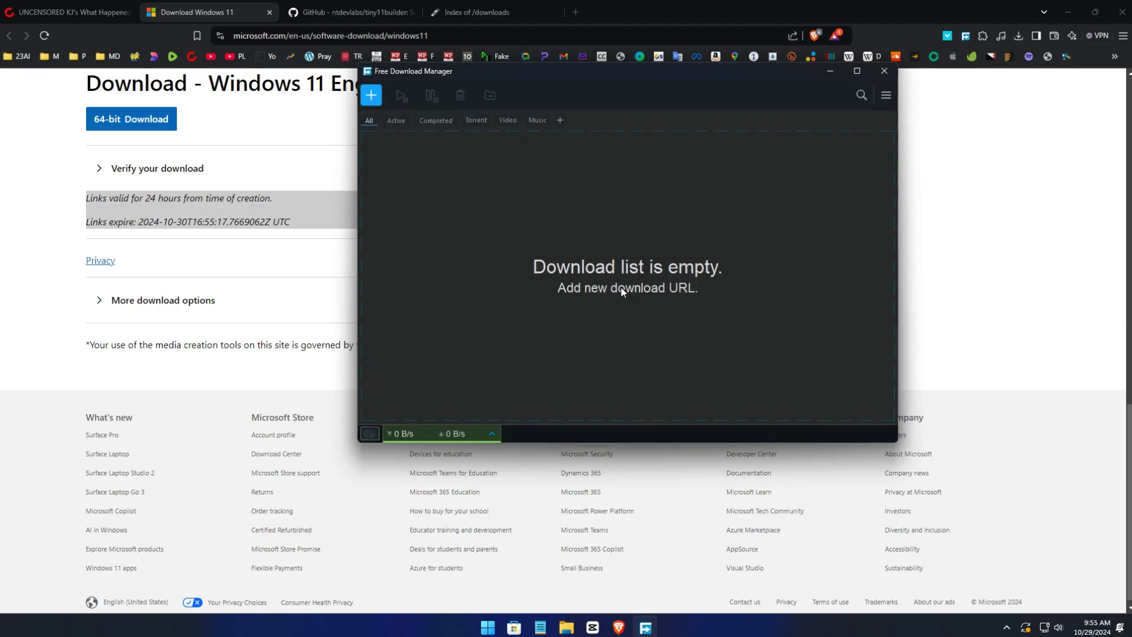
pyautogui.click(828, 72)
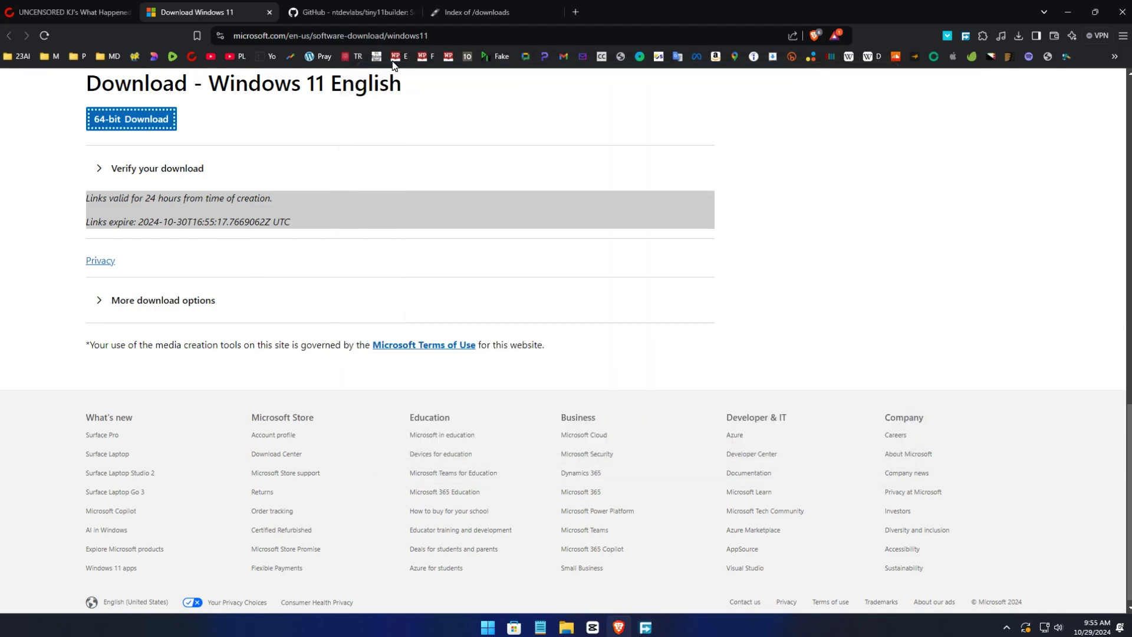
# Open the tiny11builder 06-05-24 release on GitHub and get its source code zip.
pyautogui.click(344, 11)
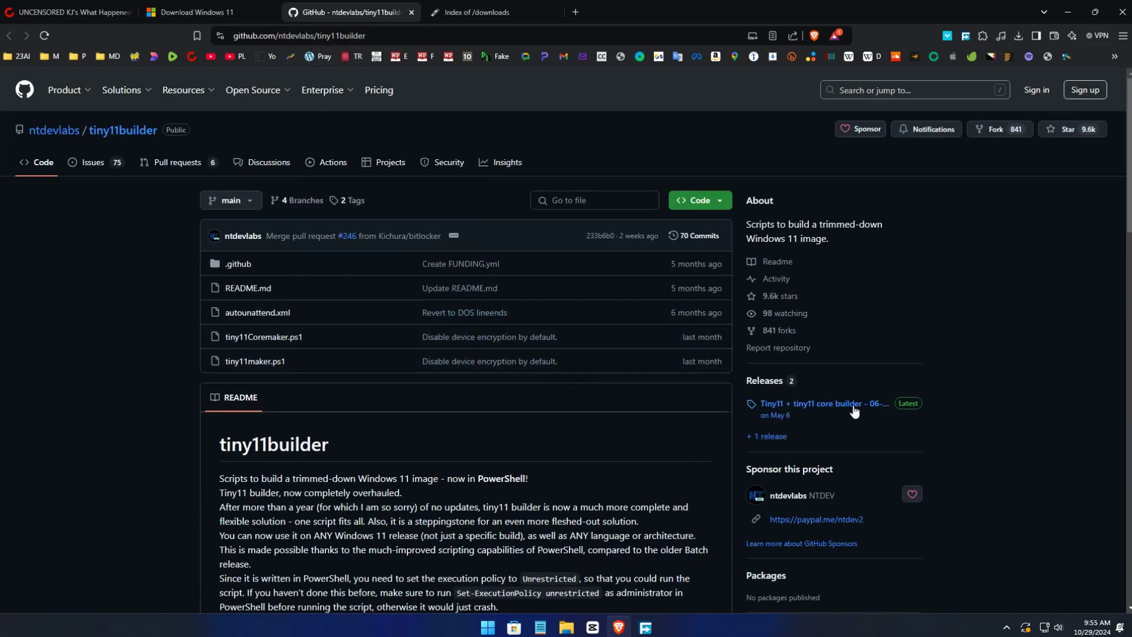
pyautogui.scroll(-3, 821, 408)
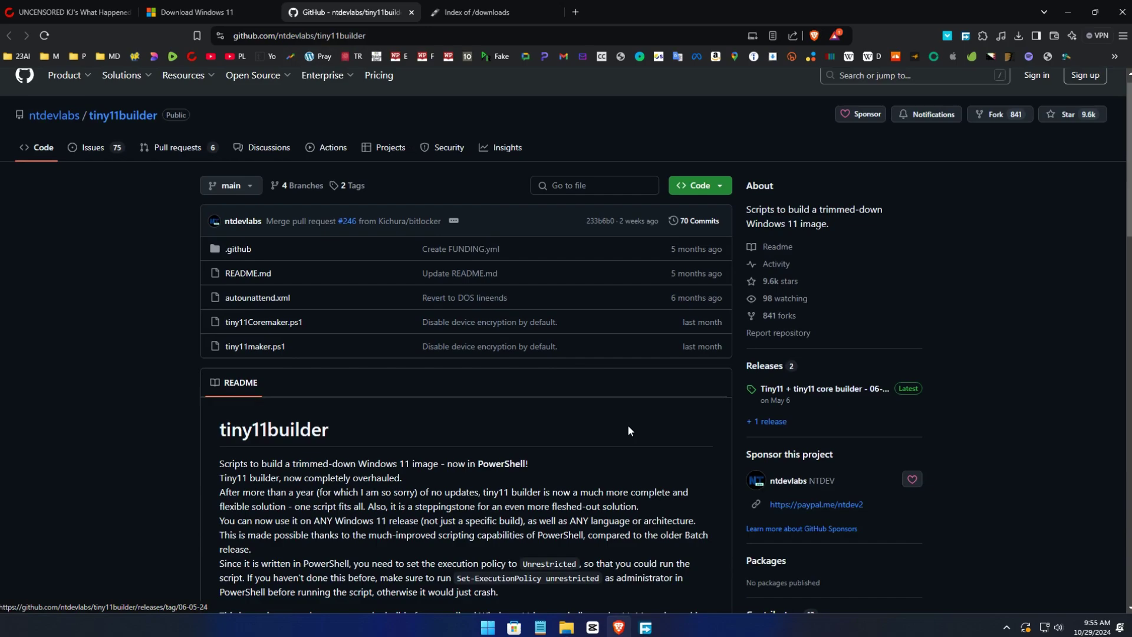
pyautogui.scroll(3, 791, 424)
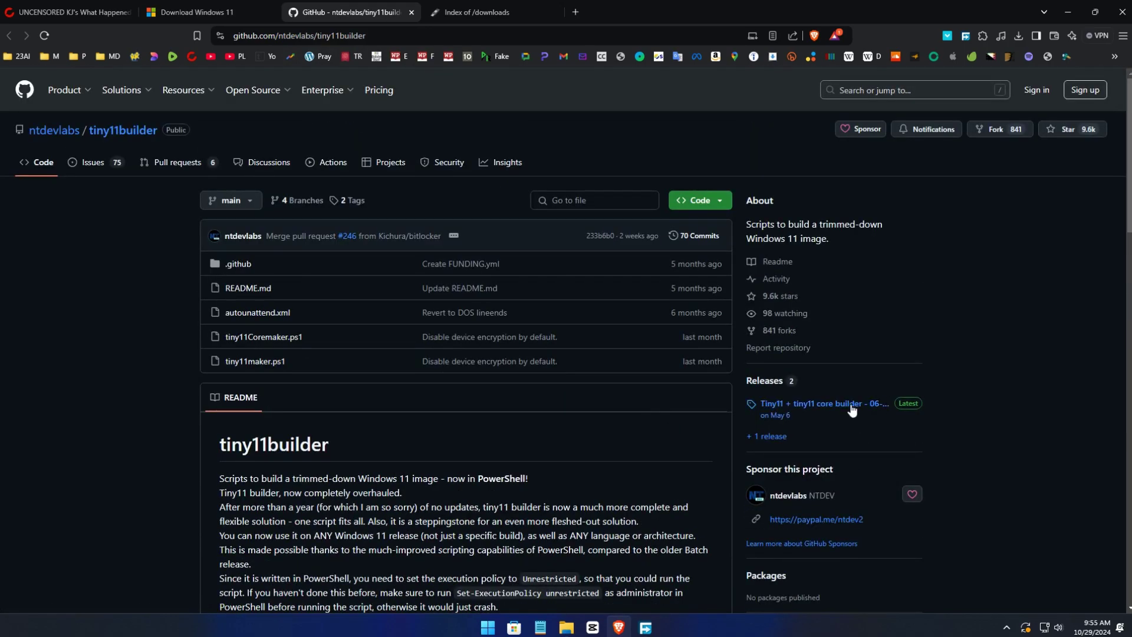
pyautogui.click(846, 406)
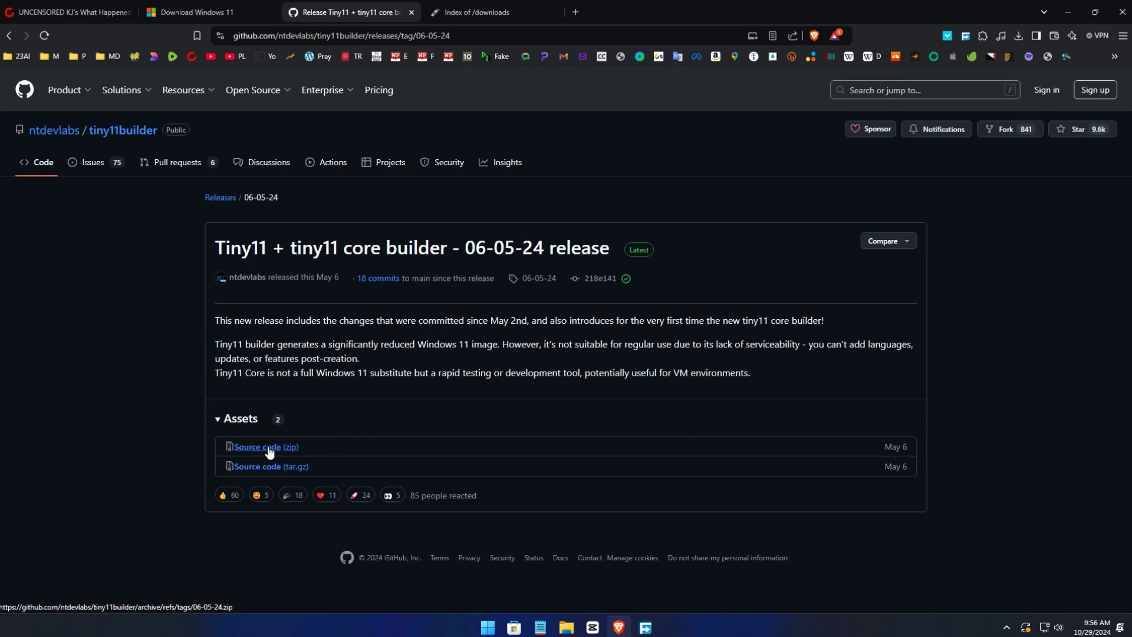
pyautogui.click(644, 630)
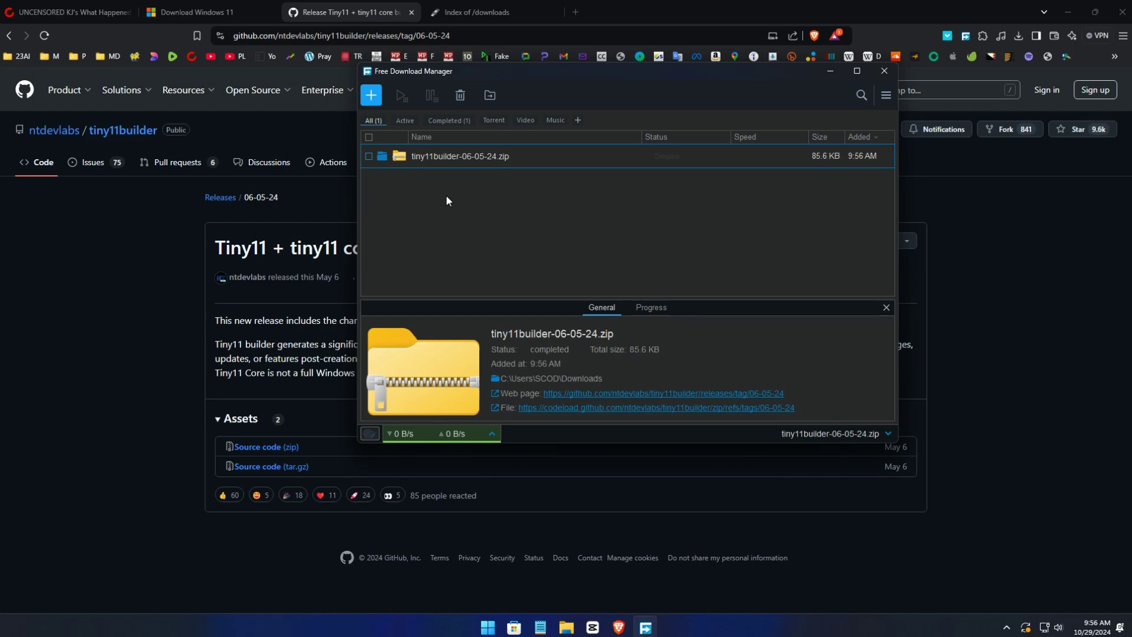
# Minimize the browser and select the downloaded tiny11builder zip in Downloads > 1.
pyautogui.click(566, 628)
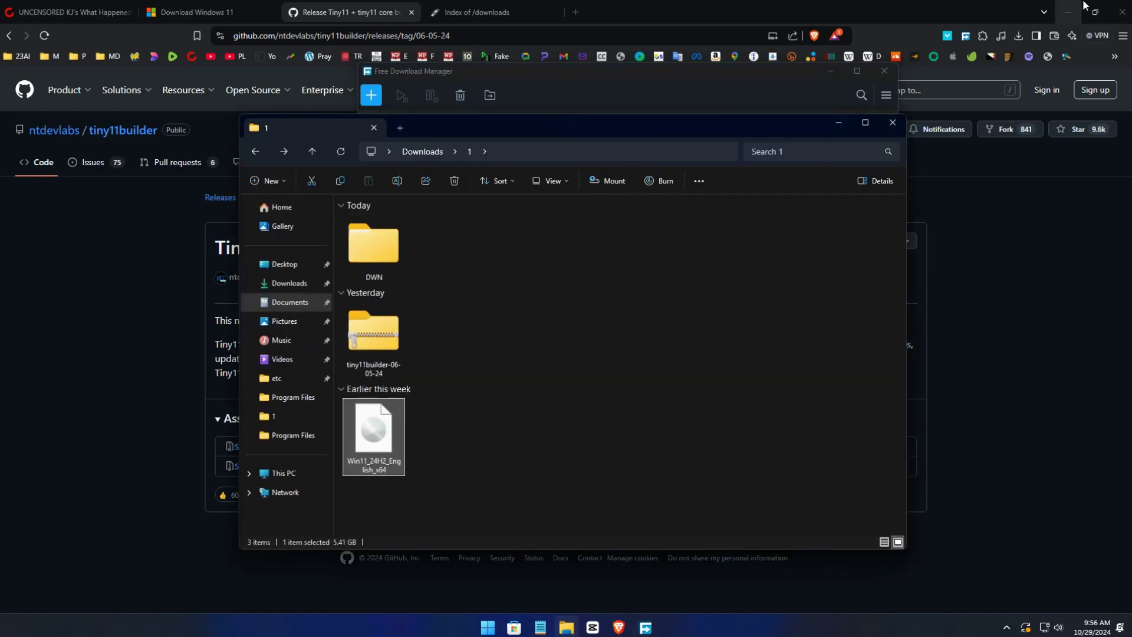
pyautogui.click(1070, 10)
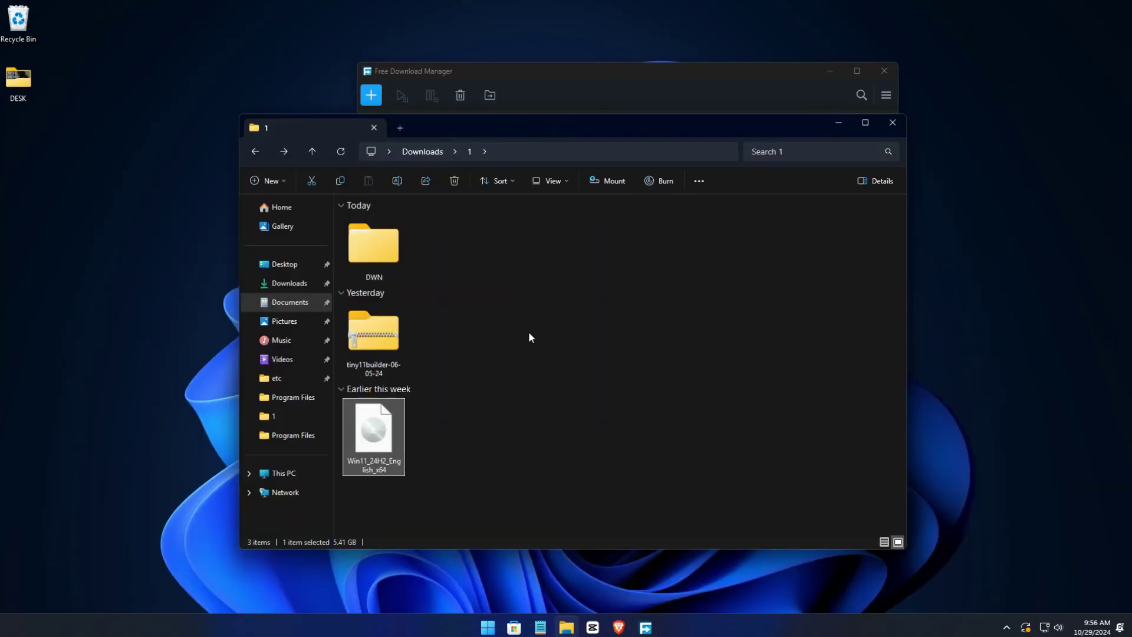
pyautogui.click(400, 332)
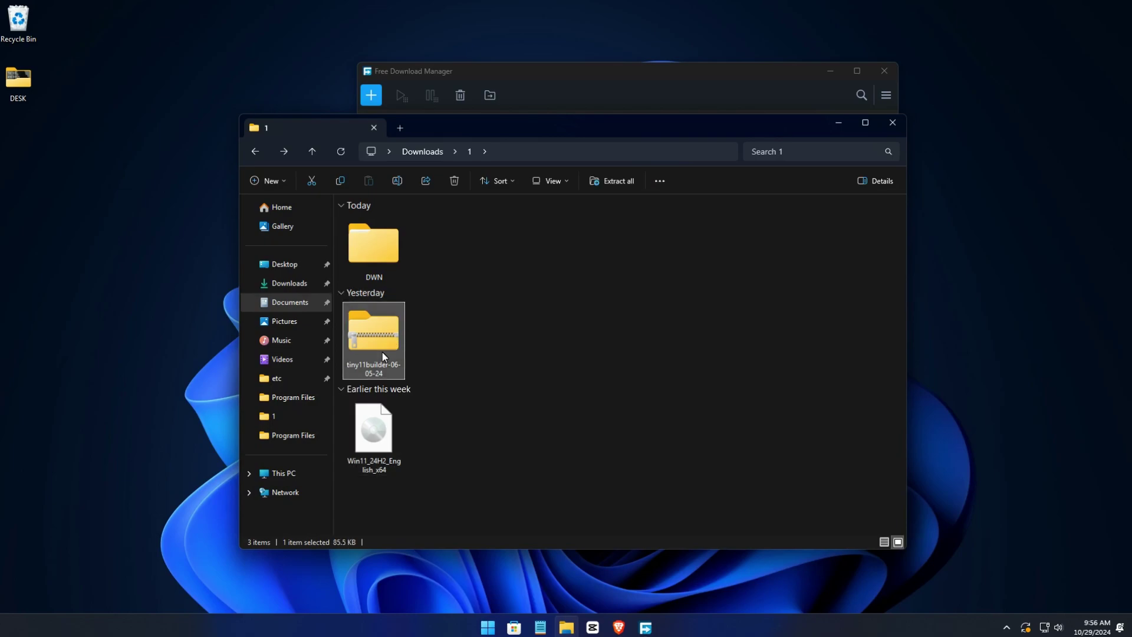
# Remove the tiny11builder entry from FDM's list, keeping the file, and minimize FDM.
pyautogui.click(633, 71)
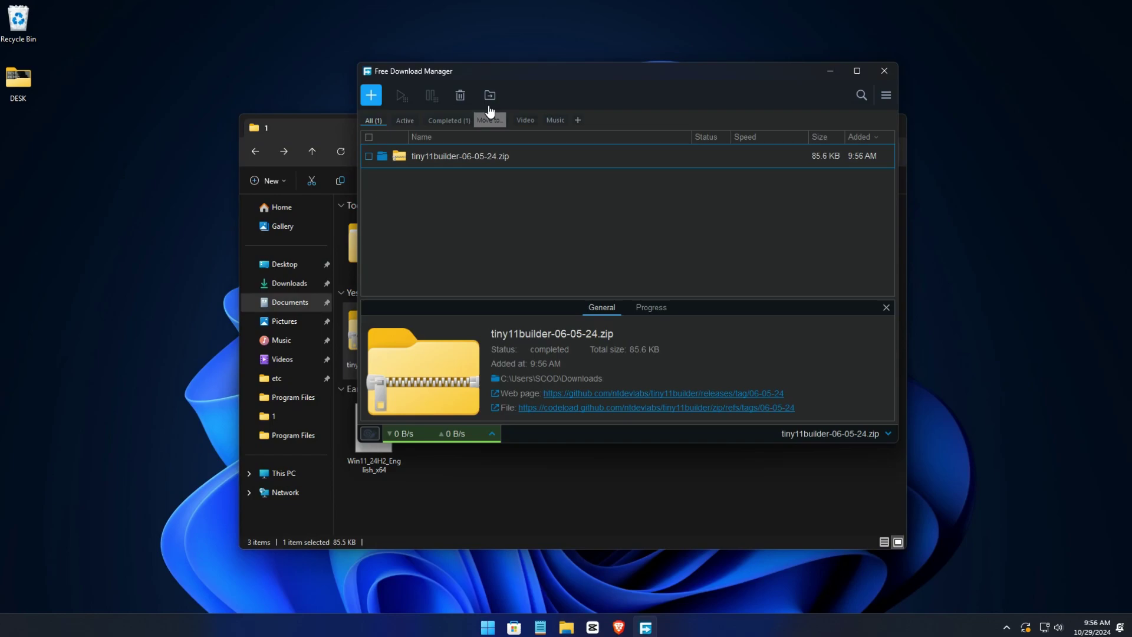
pyautogui.click(458, 95)
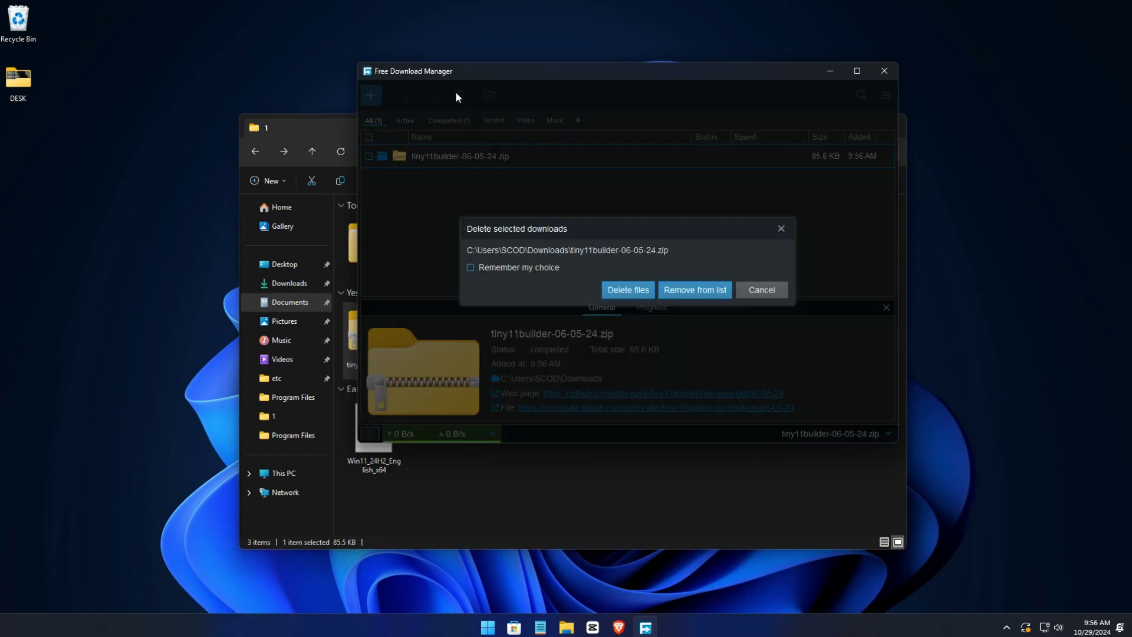
pyautogui.click(685, 290)
pyautogui.click(831, 71)
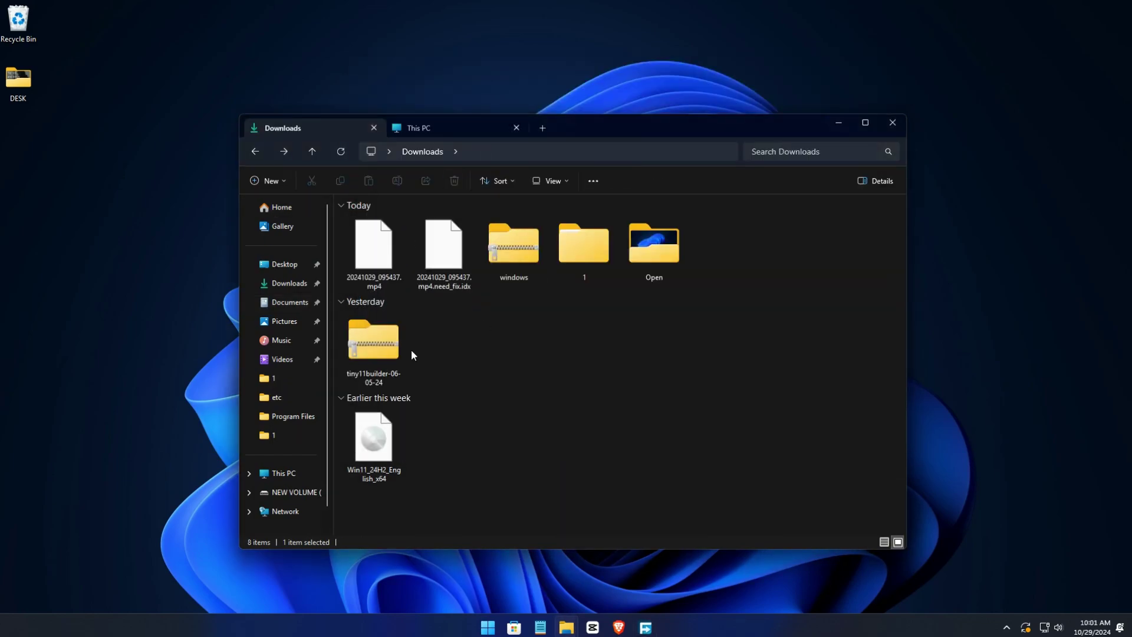
# Mount the Windows 11 24H2 ISO and confirm it appears as drive E:.
pyautogui.click(374, 437)
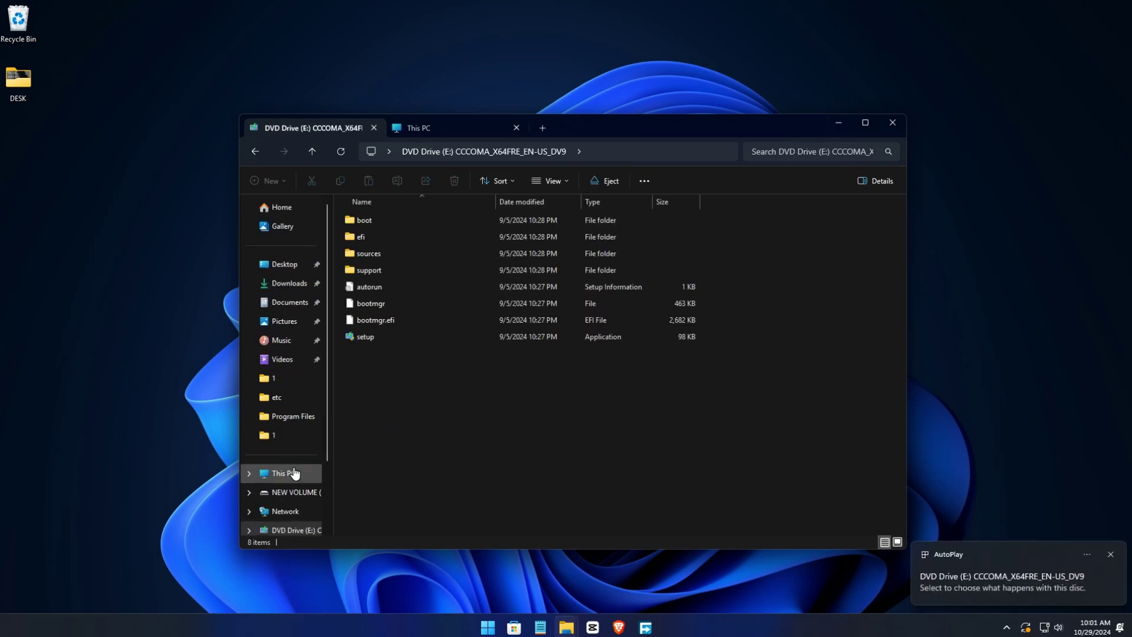
pyautogui.click(294, 472)
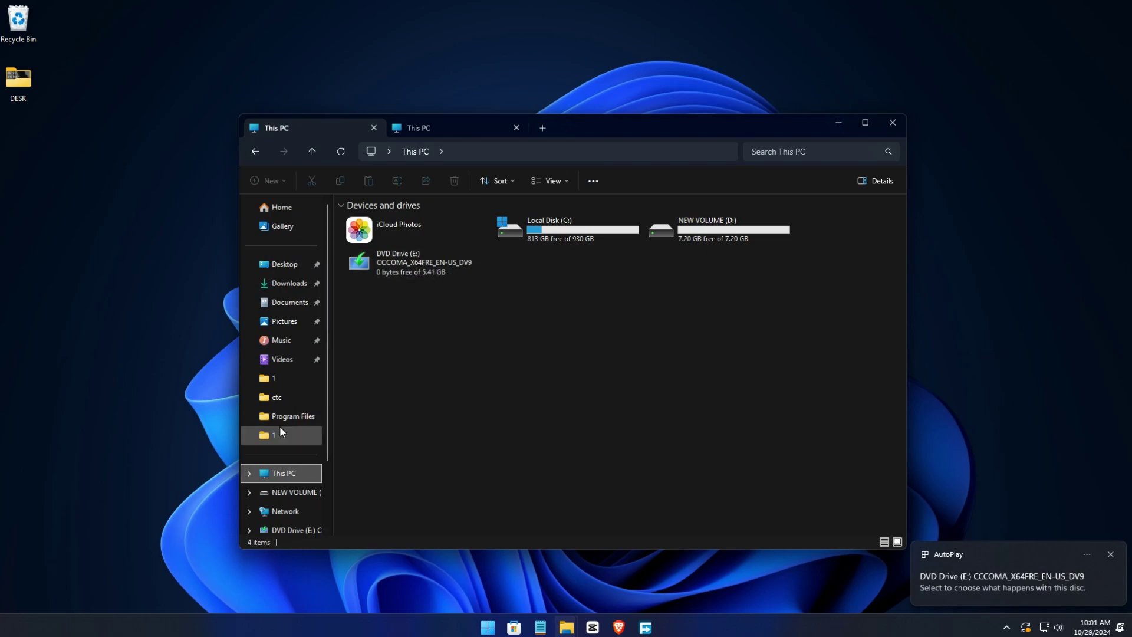
pyautogui.click(297, 284)
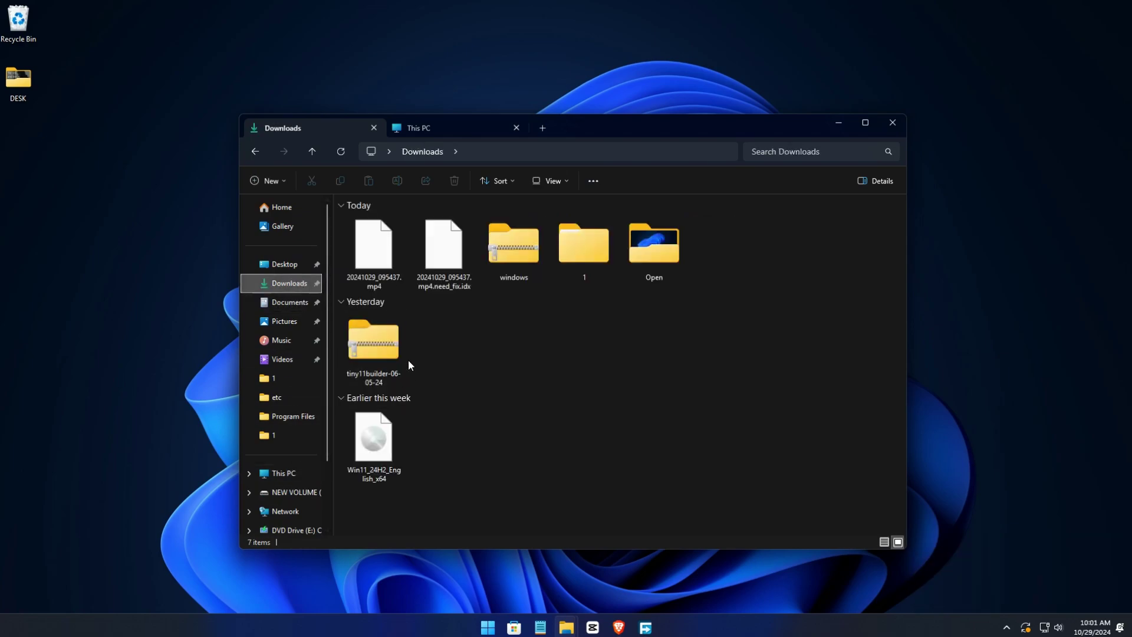
# Extract the tiny11builder zip to its suggested folder.
pyautogui.click(377, 347)
pyautogui.rightClick(380, 346)
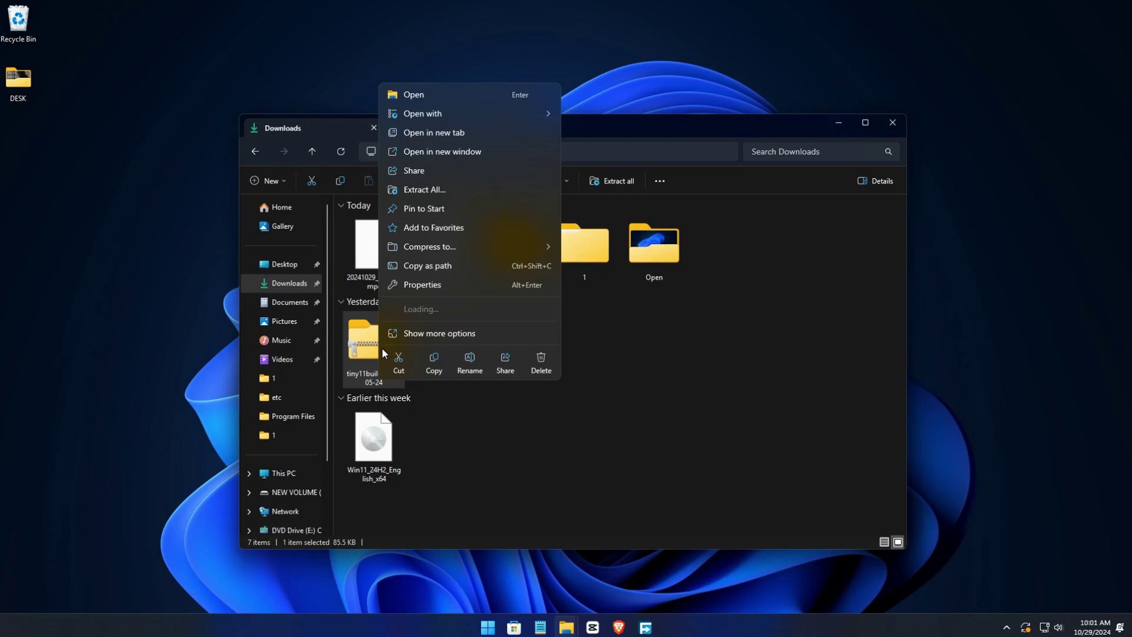
pyautogui.click(451, 190)
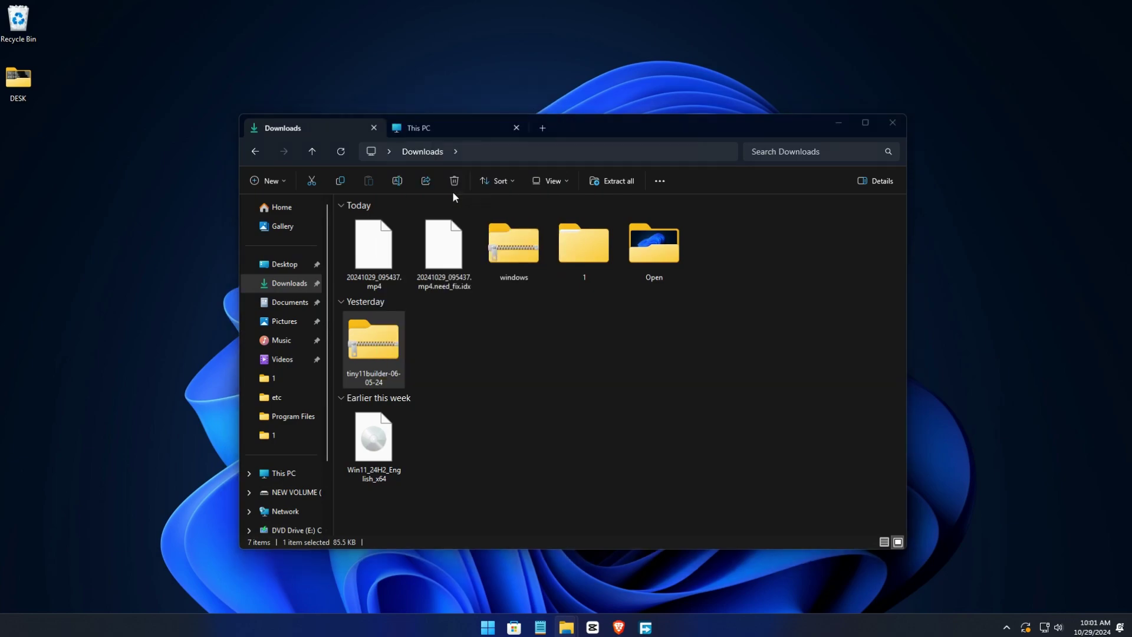
pyautogui.click(673, 427)
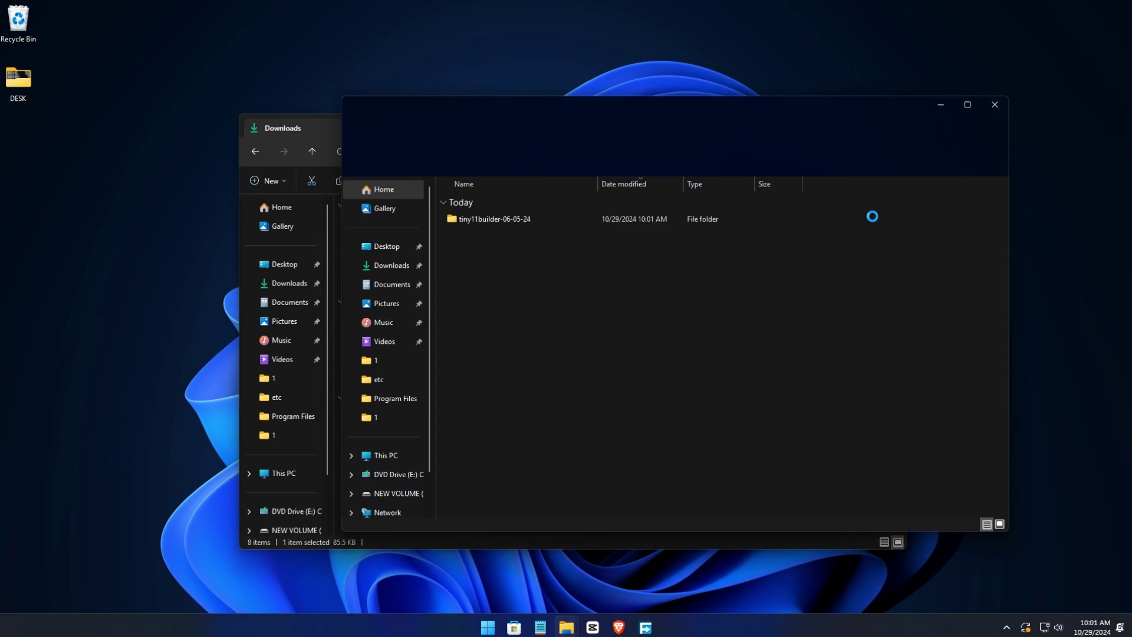
# Run the tiny11maker script with PowerShell from the extracted folder.
pyautogui.doubleClick(497, 218)
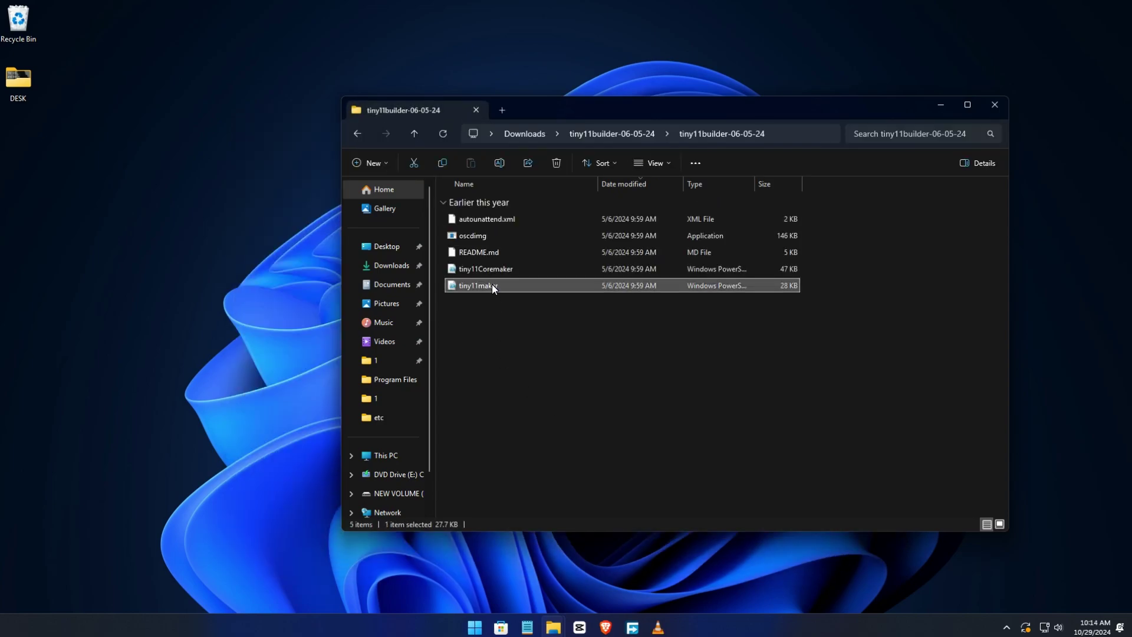
pyautogui.rightClick(492, 286)
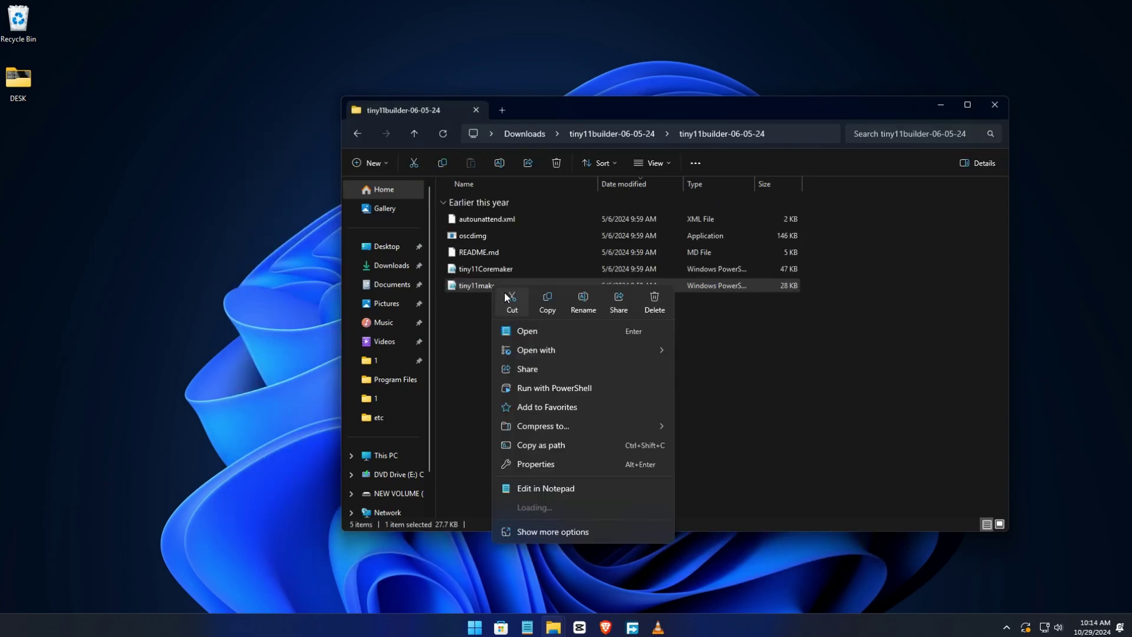
pyautogui.click(568, 389)
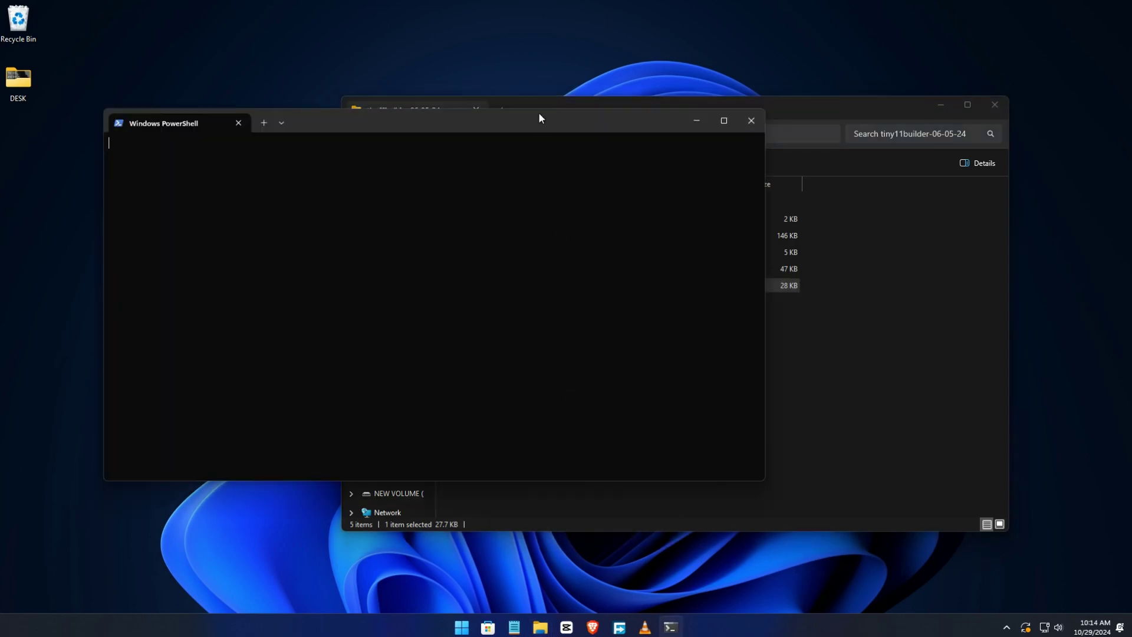
# Reposition the PowerShell windows and confirm the ISO's drive letter in This PC.
pyautogui.moveTo(538, 118); pyautogui.dragTo(674, 152)
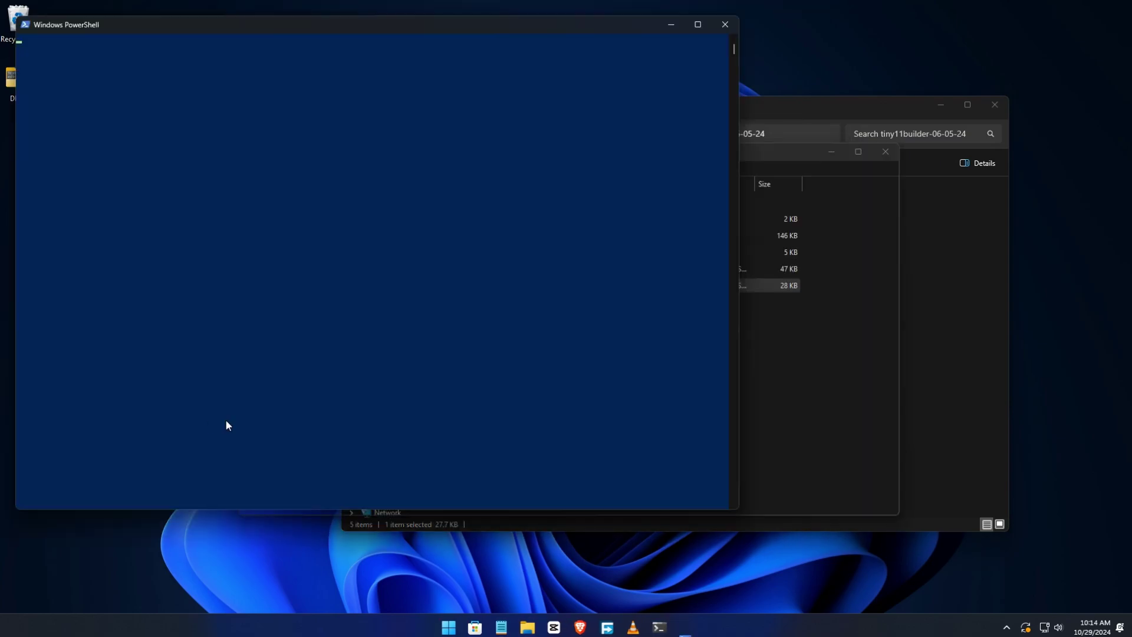
pyautogui.moveTo(450, 32); pyautogui.dragTo(693, 94)
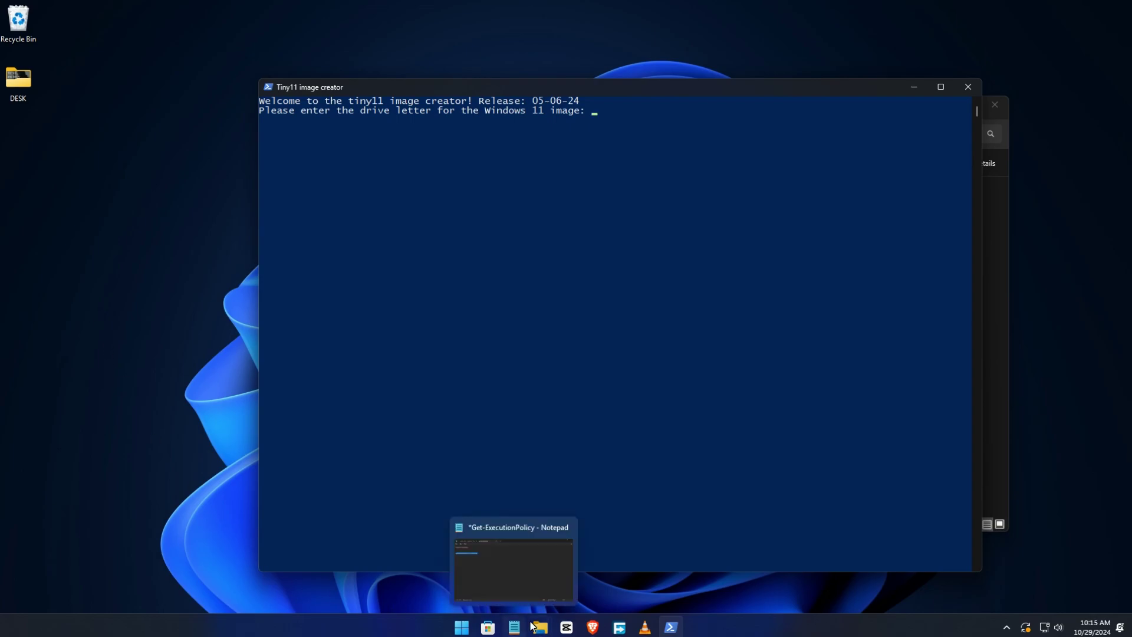
pyautogui.moveTo(540, 627)
pyautogui.click(498, 564)
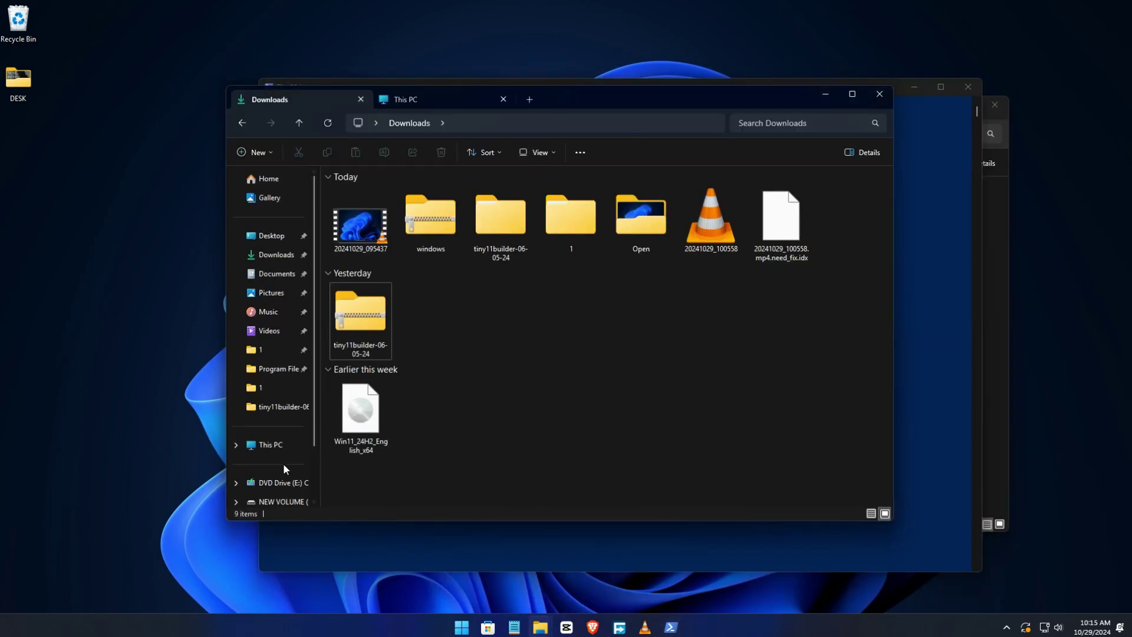
pyautogui.click(272, 449)
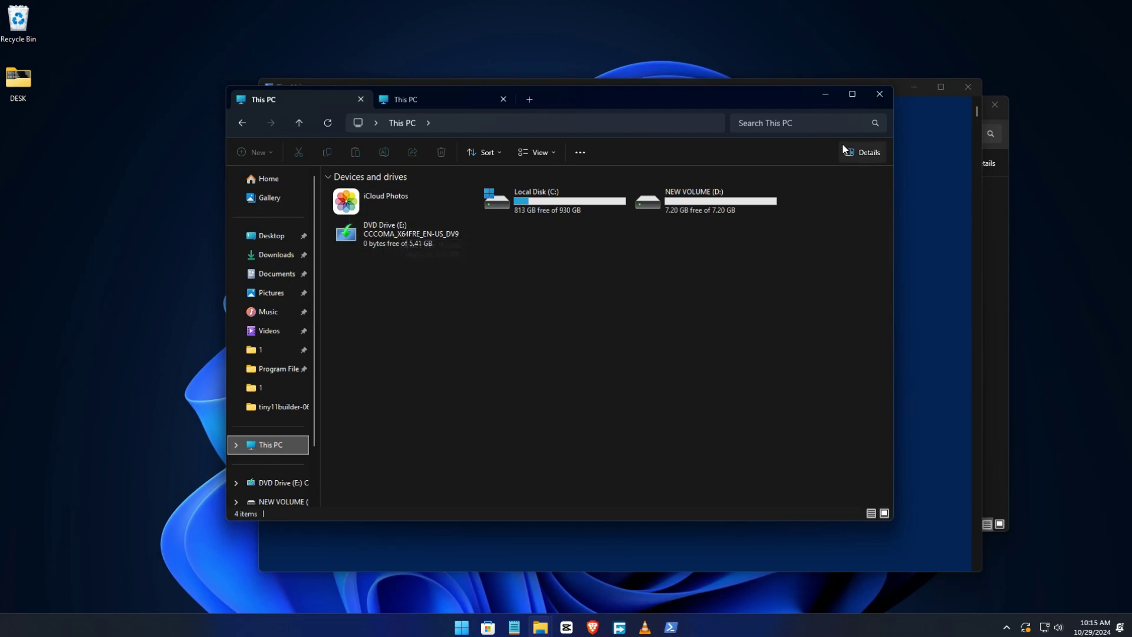
# Enter drive letter e at the Tiny11 image creator prompt.
pyautogui.click(824, 94)
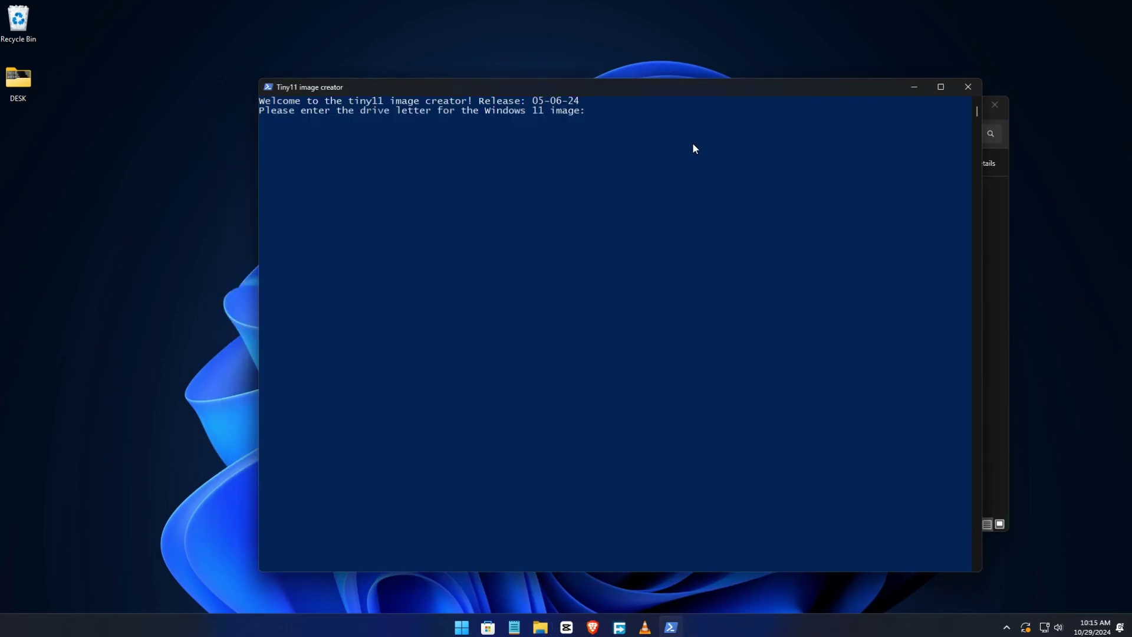
pyautogui.write('e')
pyautogui.press('Return')
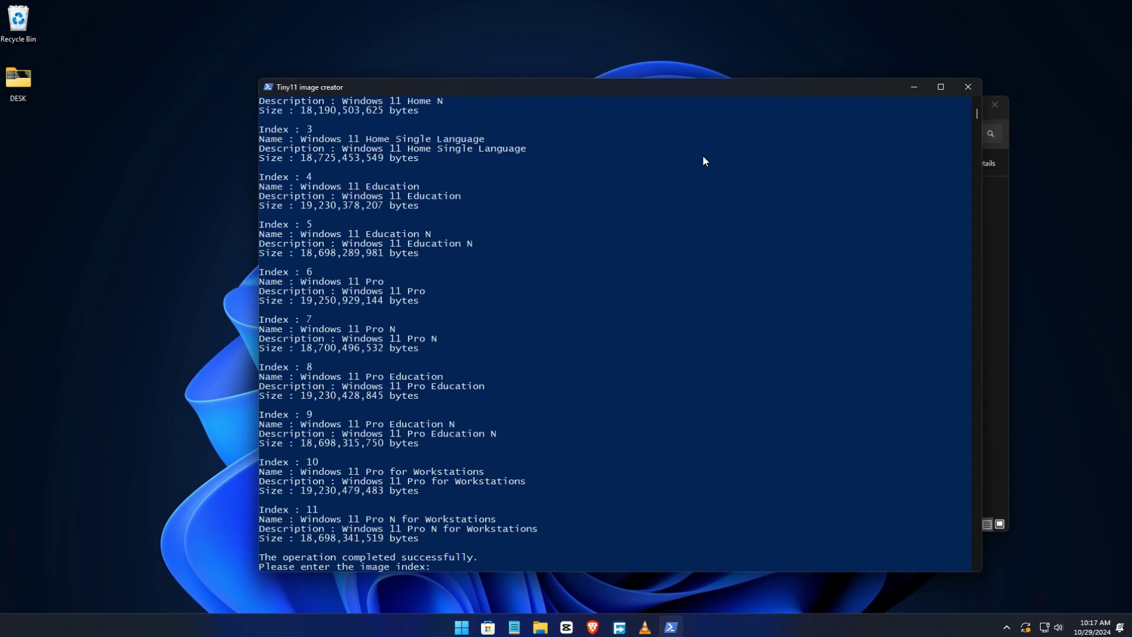
# Choose image index 6 (Windows 11 Pro) and let the script write tiny11.iso.
pyautogui.write('6')
pyautogui.press('Return')
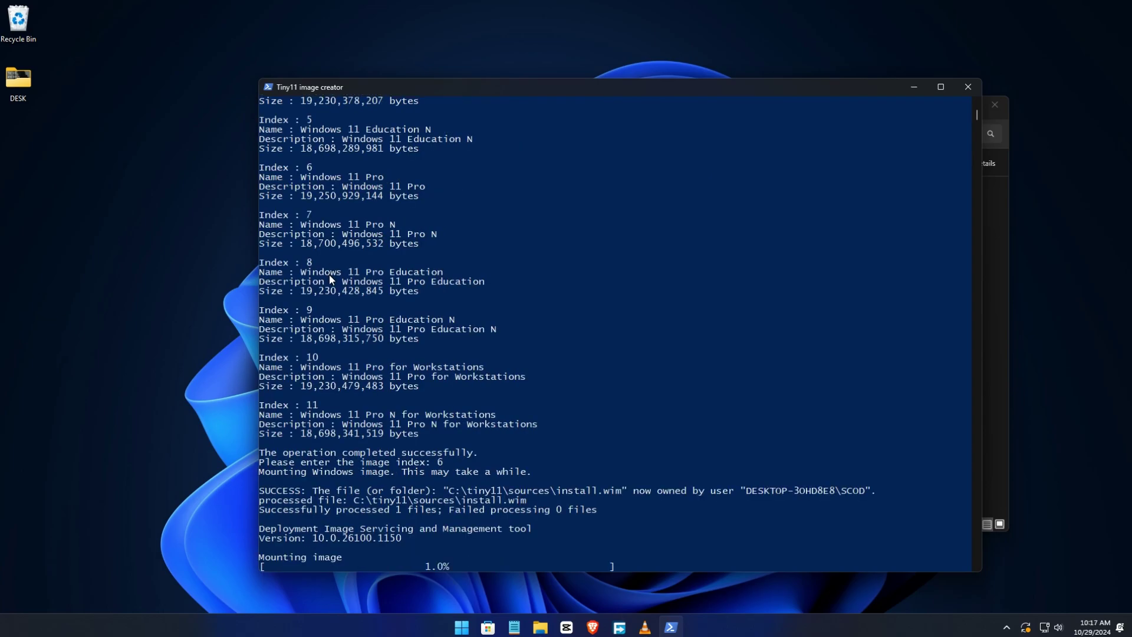
pyautogui.moveTo(528, 84); pyautogui.dragTo(530, 57)
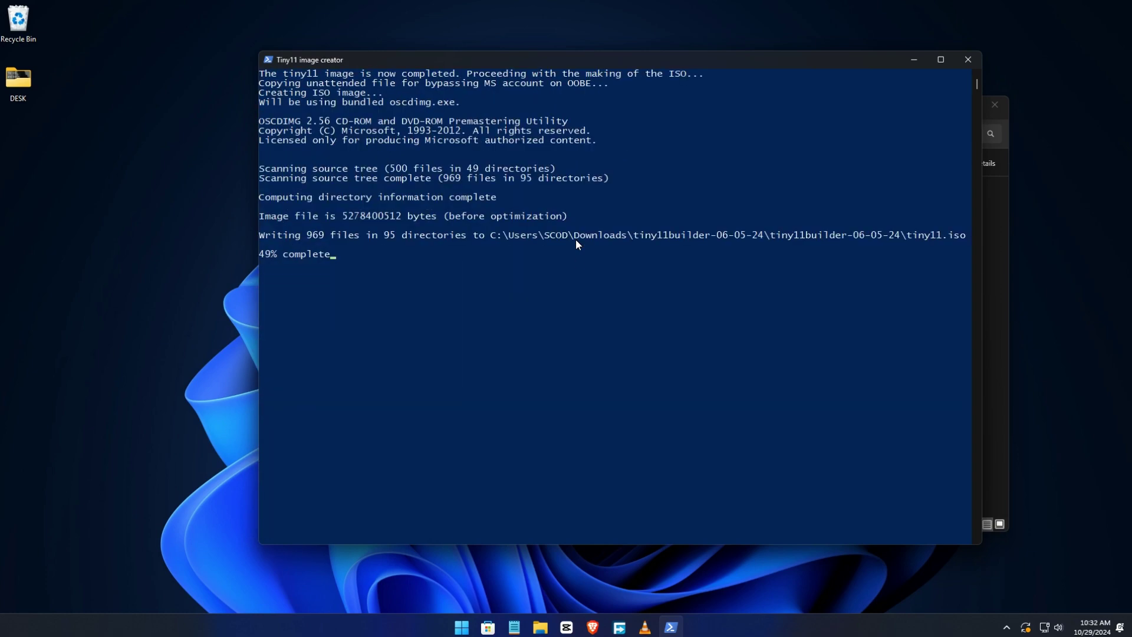
# Confirm the 4.90 GB tiny11 ISO and empty NEW VOLUME (D:), then download Rufus 4.6.
pyautogui.press('Return')
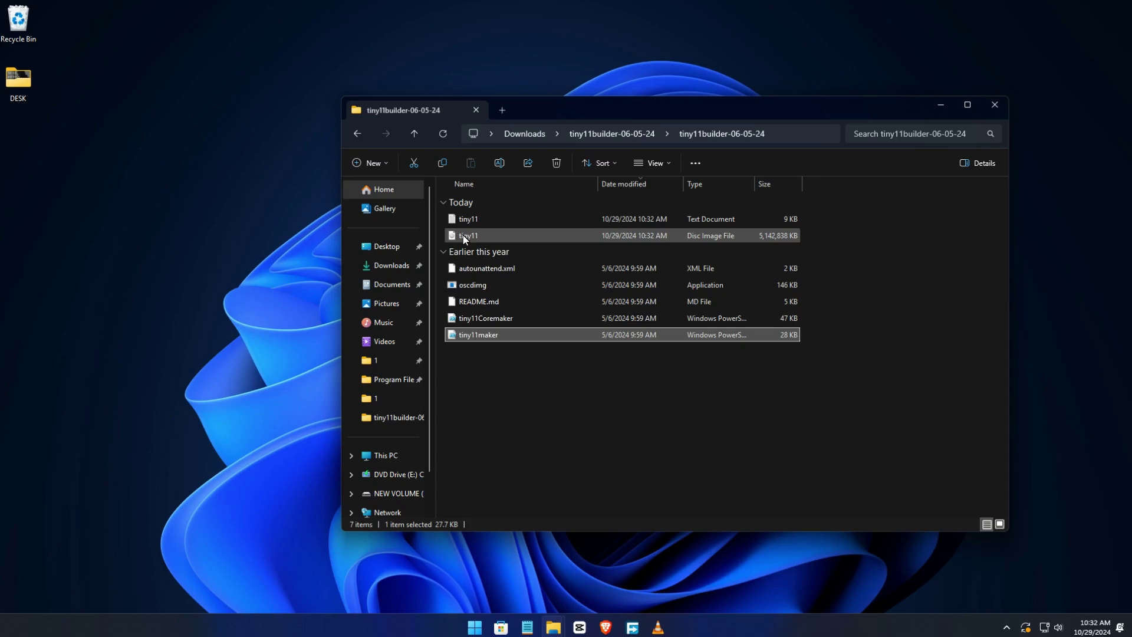
pyautogui.click(489, 236)
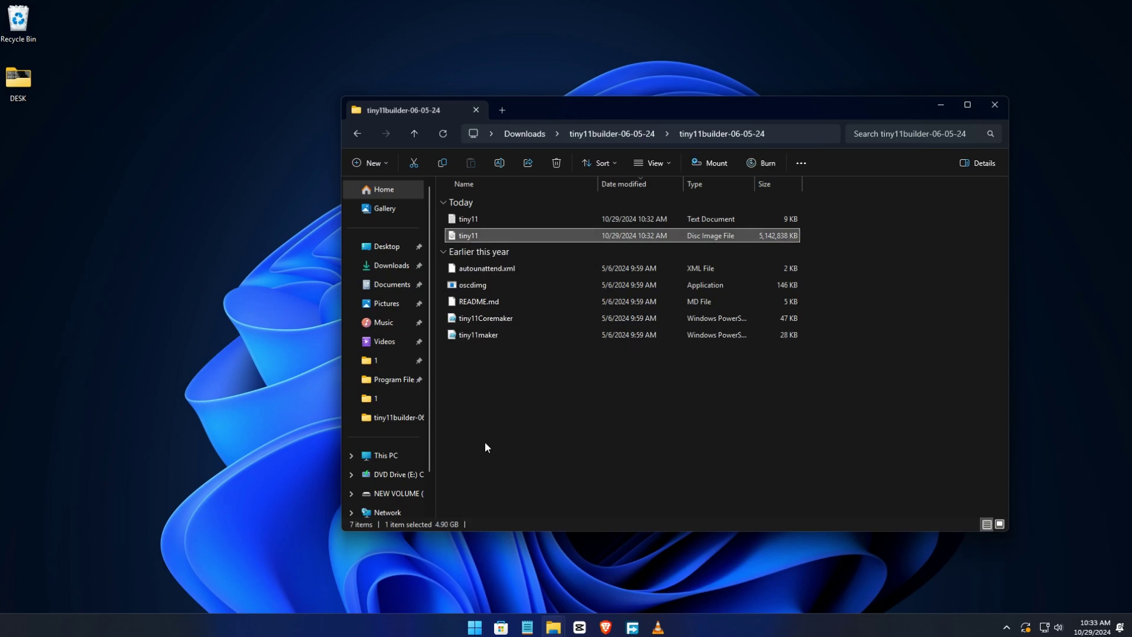
pyautogui.moveTo(553, 627)
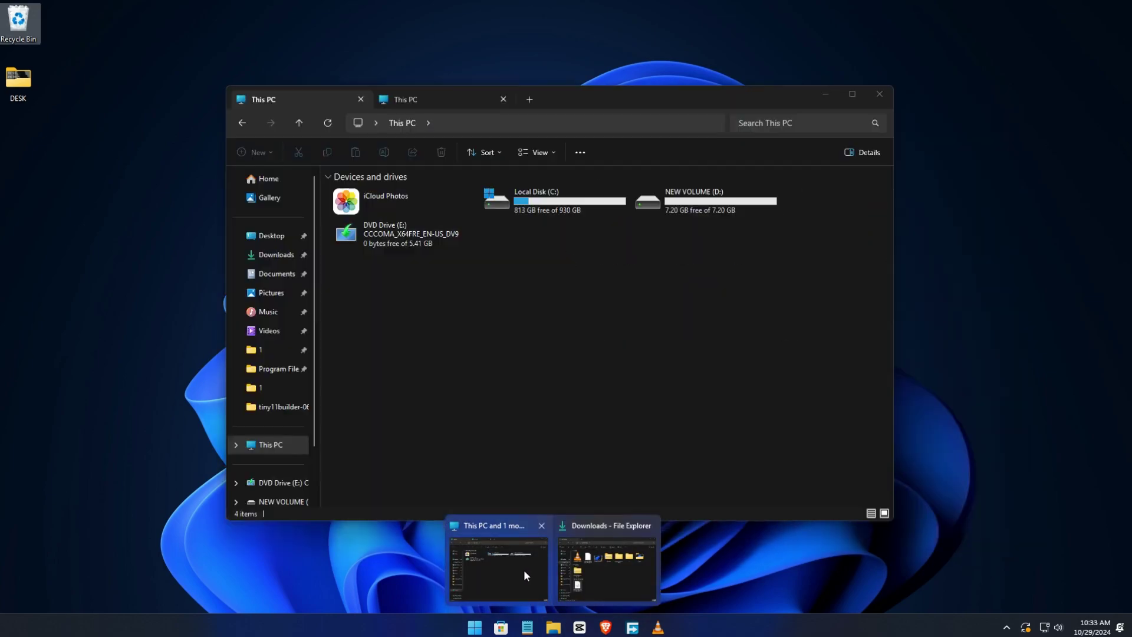
pyautogui.click(523, 569)
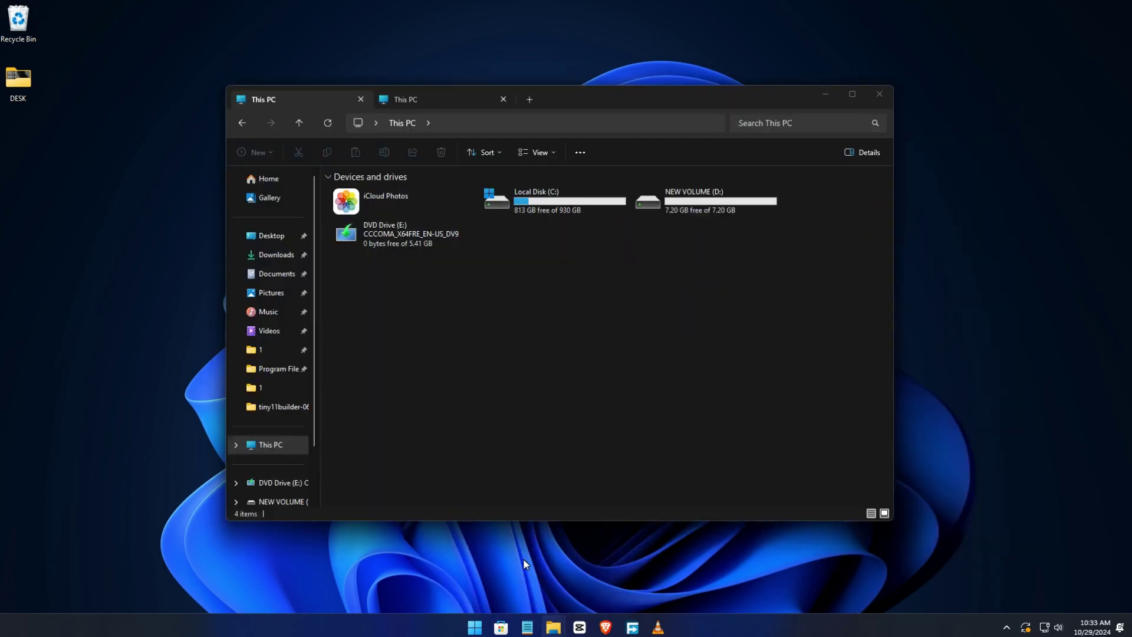
pyautogui.click(693, 205)
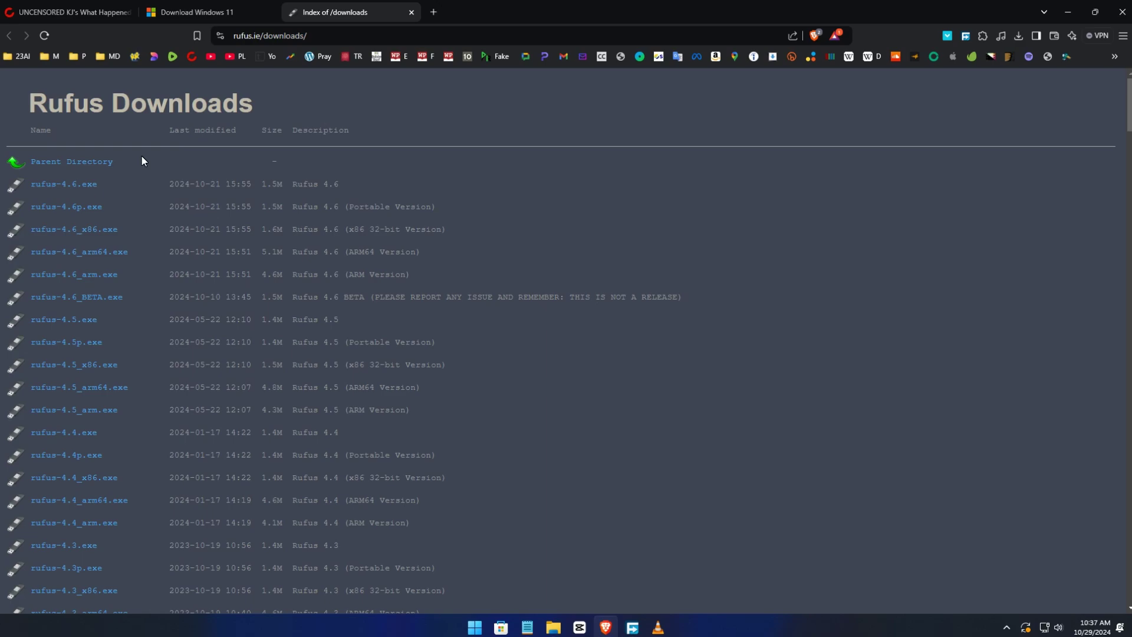
pyautogui.click(88, 184)
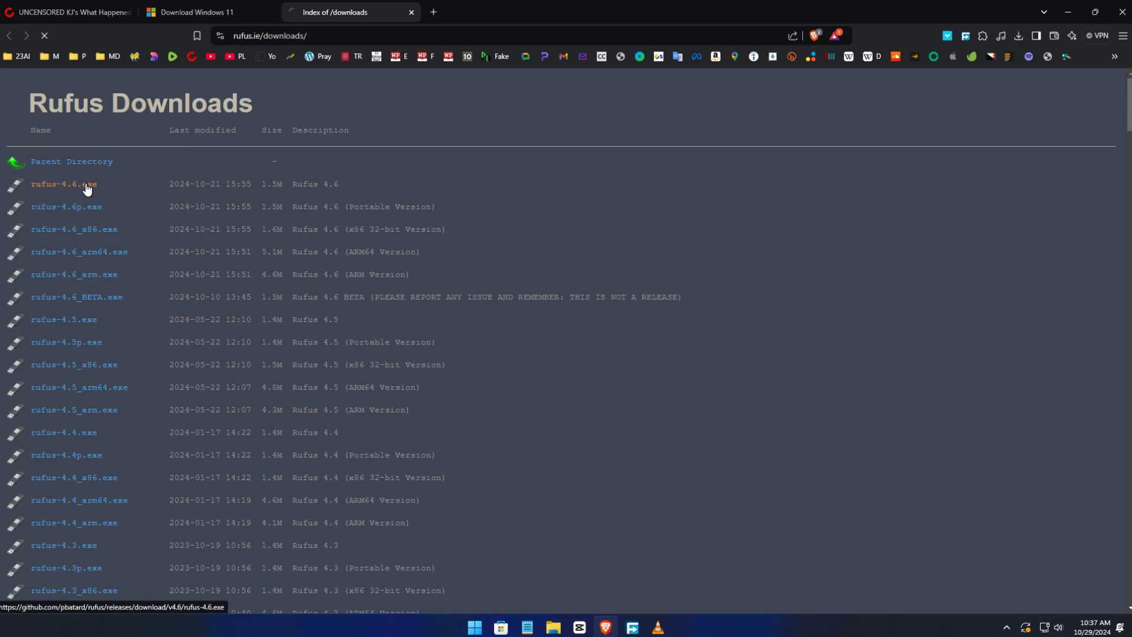
pyautogui.click(1065, 11)
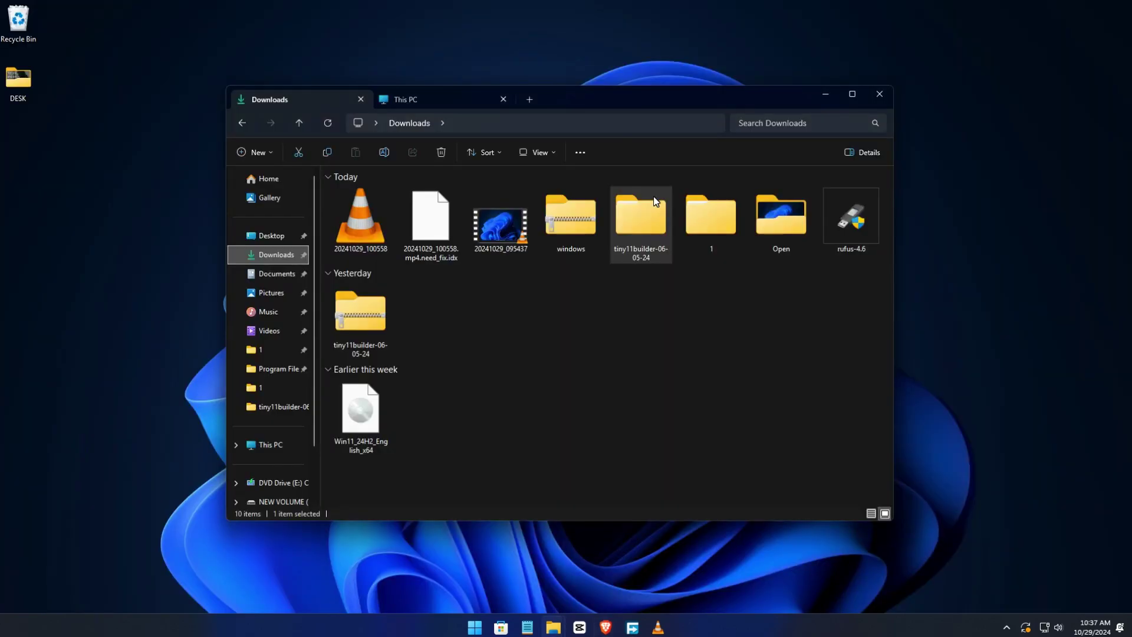
# Launch rufus-4.6 and allow it to check for updates online.
pyautogui.click(854, 228)
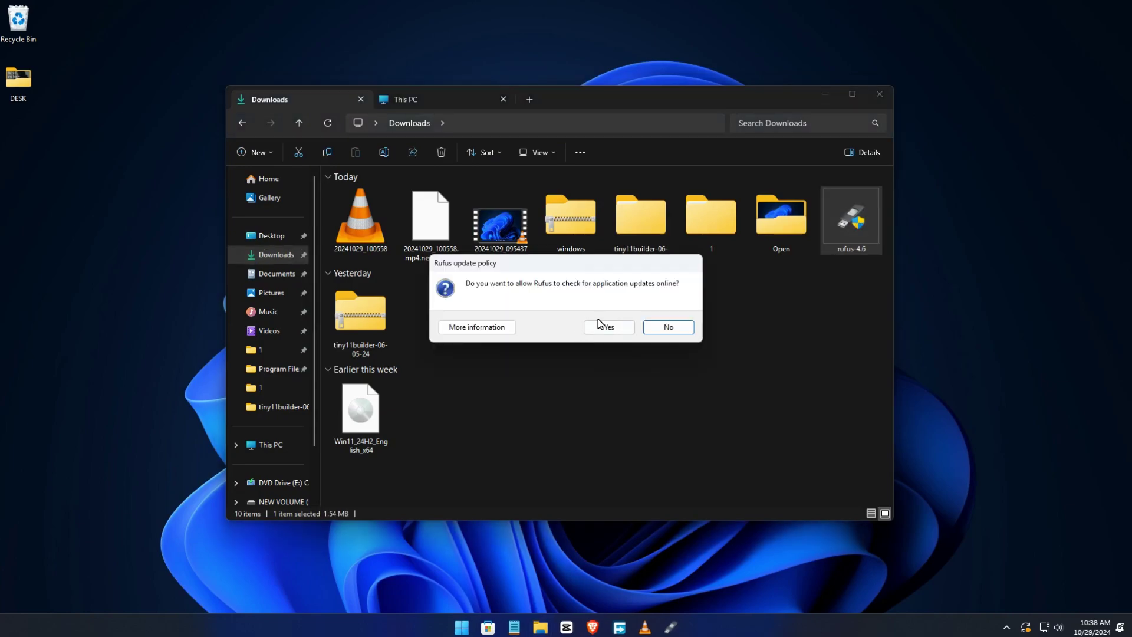
pyautogui.click(612, 331)
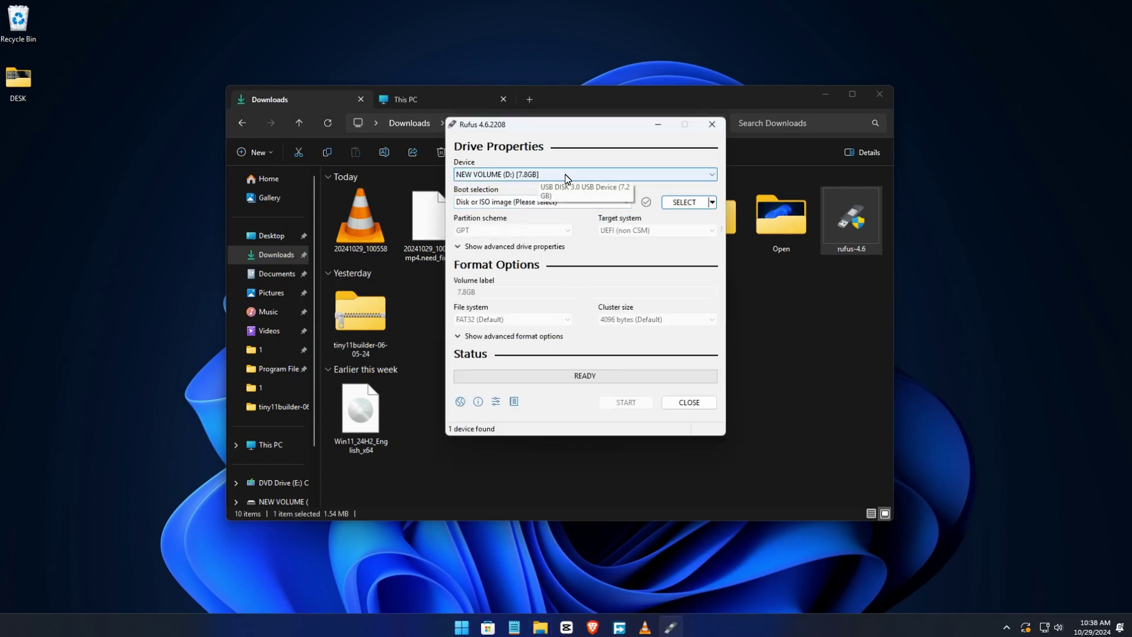
# Load tiny11.iso from the nested tiny11builder-06-05-24 folder as Rufus's boot image.
pyautogui.click(673, 207)
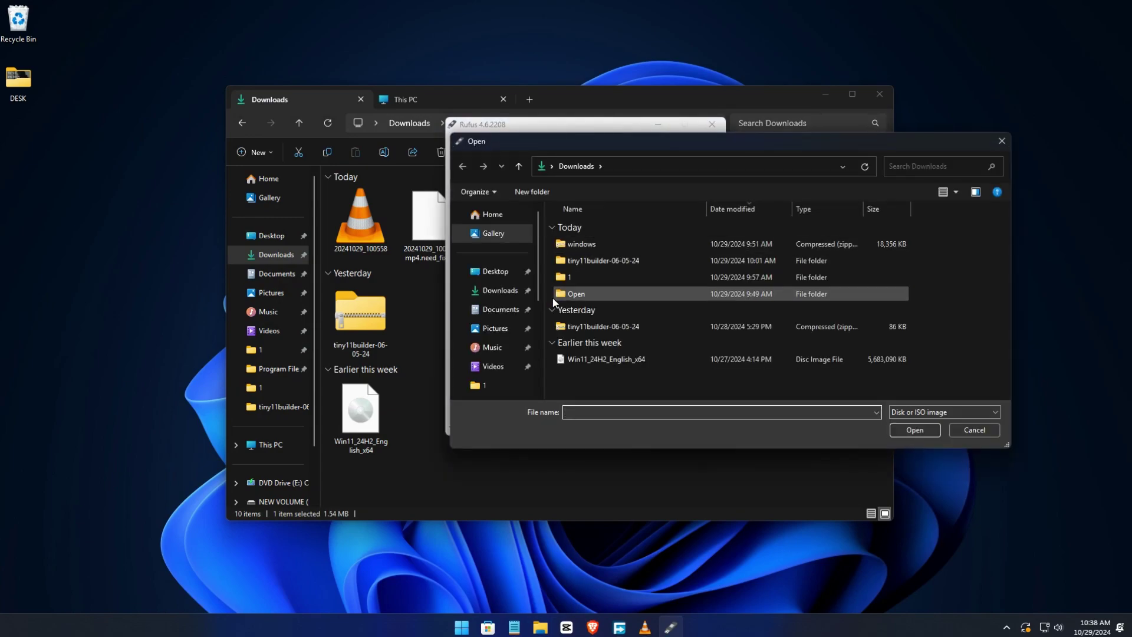
pyautogui.click(501, 291)
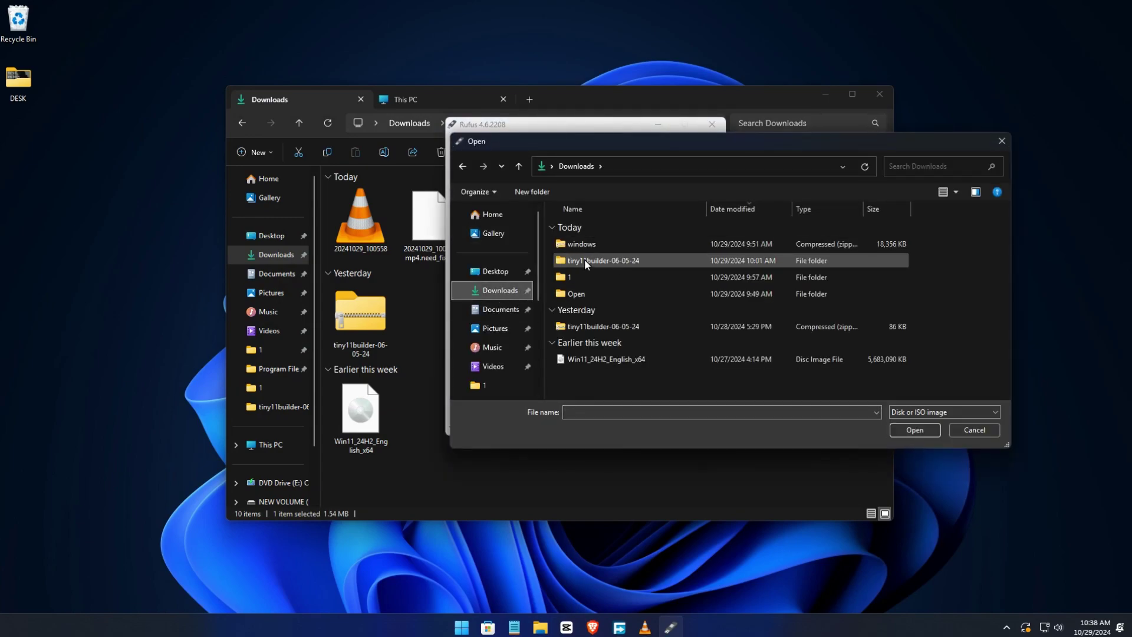
pyautogui.doubleClick(585, 260)
pyautogui.doubleClick(607, 244)
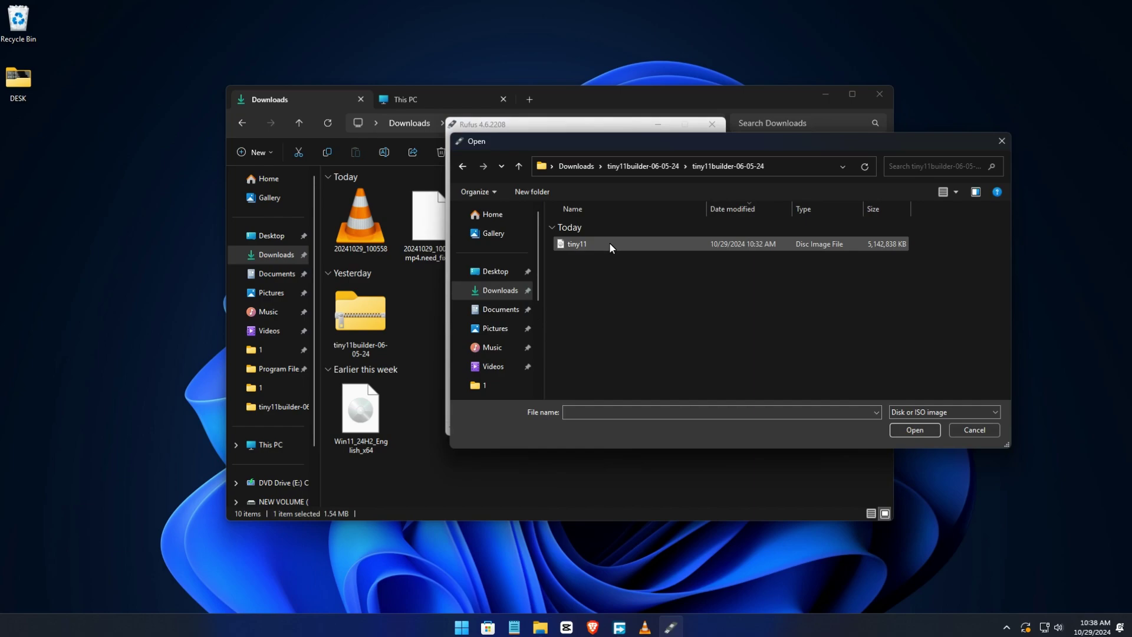
pyautogui.click(608, 243)
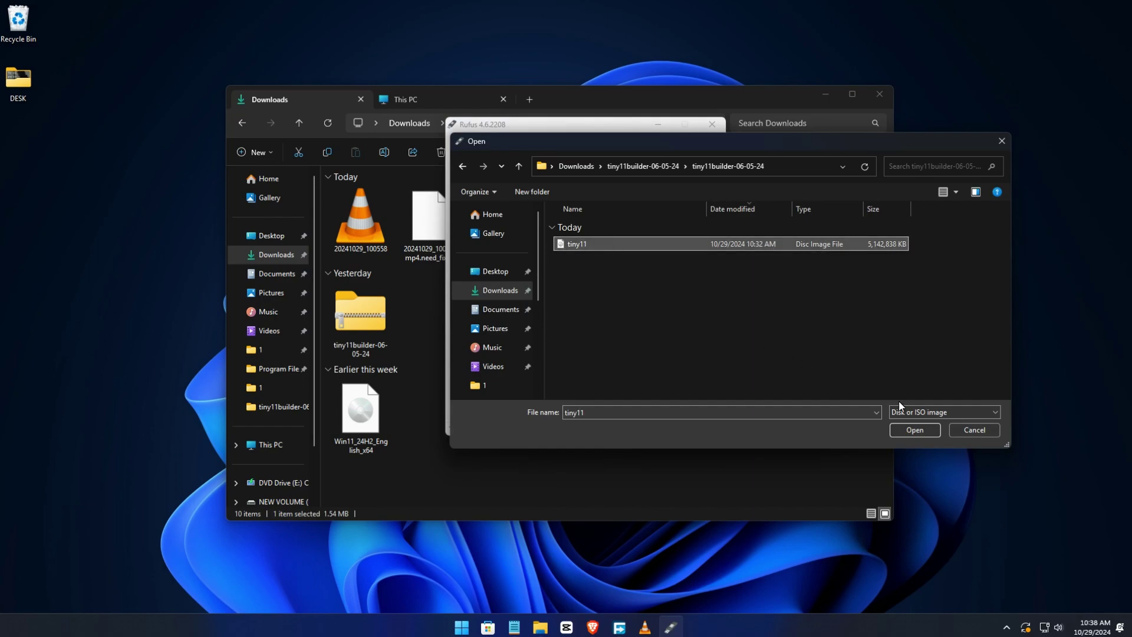
pyautogui.click(915, 430)
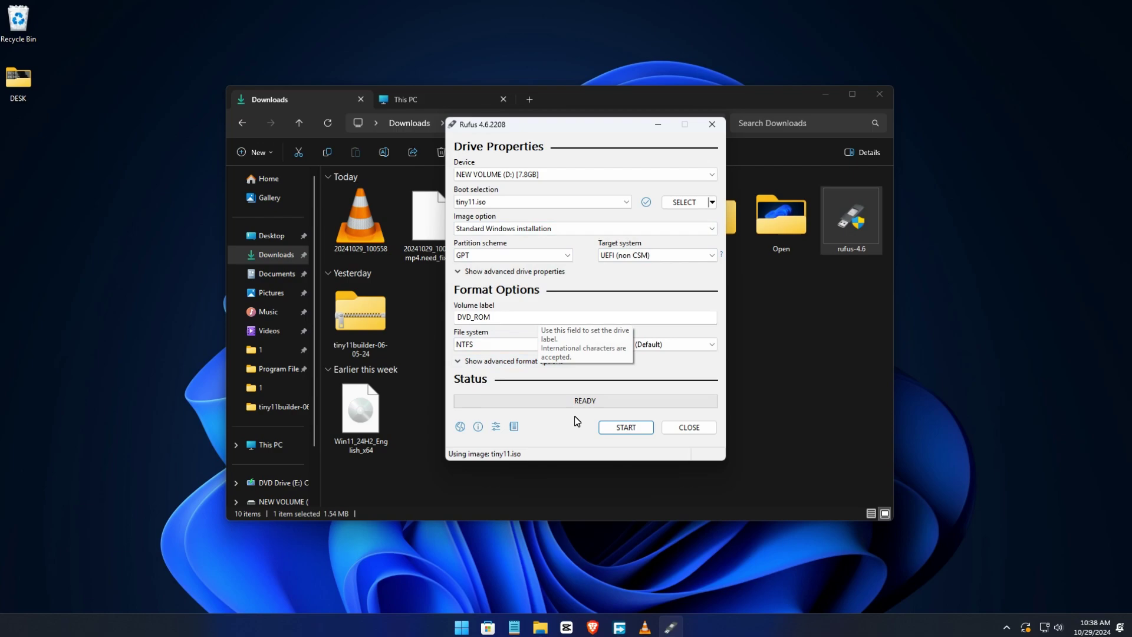
# Write tiny11 to the 7.8GB USB drive with RAM, Secure Boot, TPM and online-account checks removed.
pyautogui.click(626, 427)
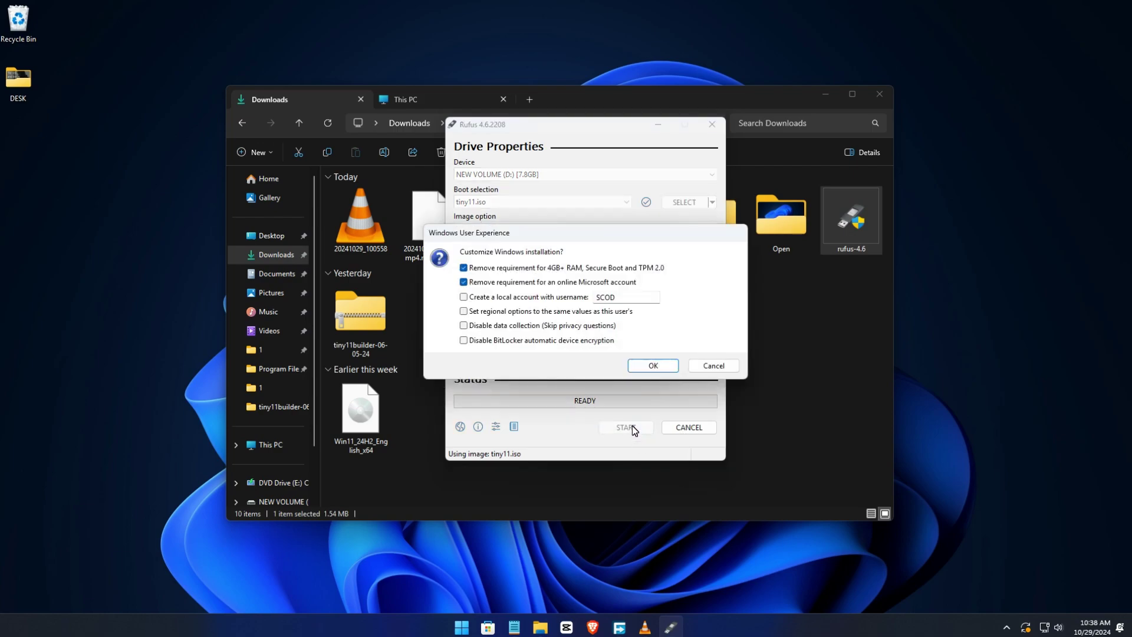
pyautogui.click(658, 367)
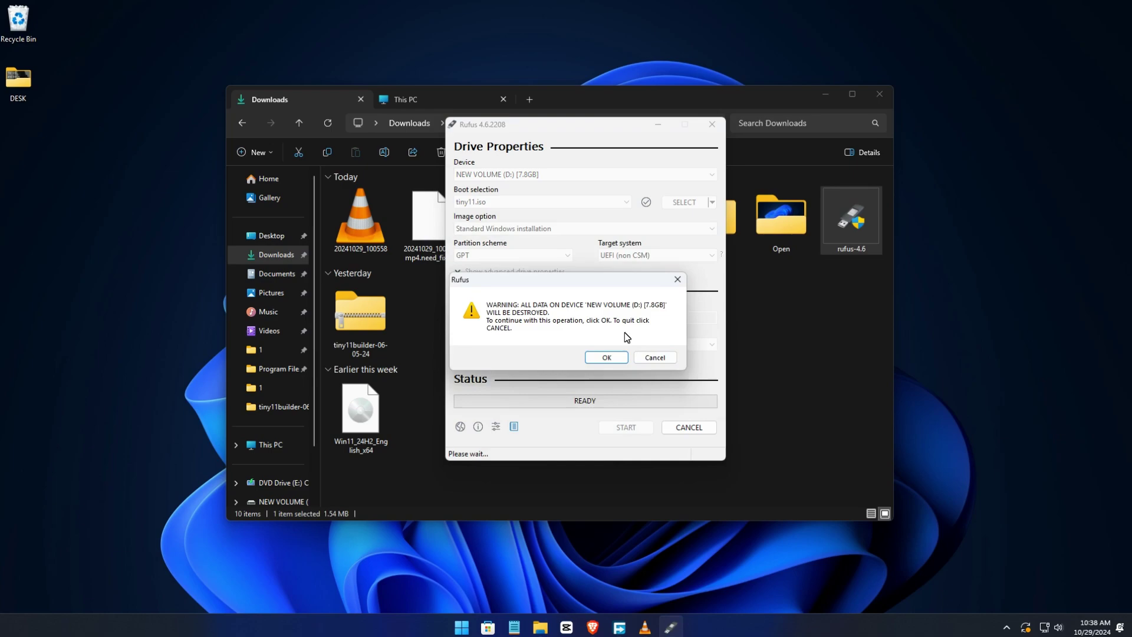
pyautogui.click(607, 358)
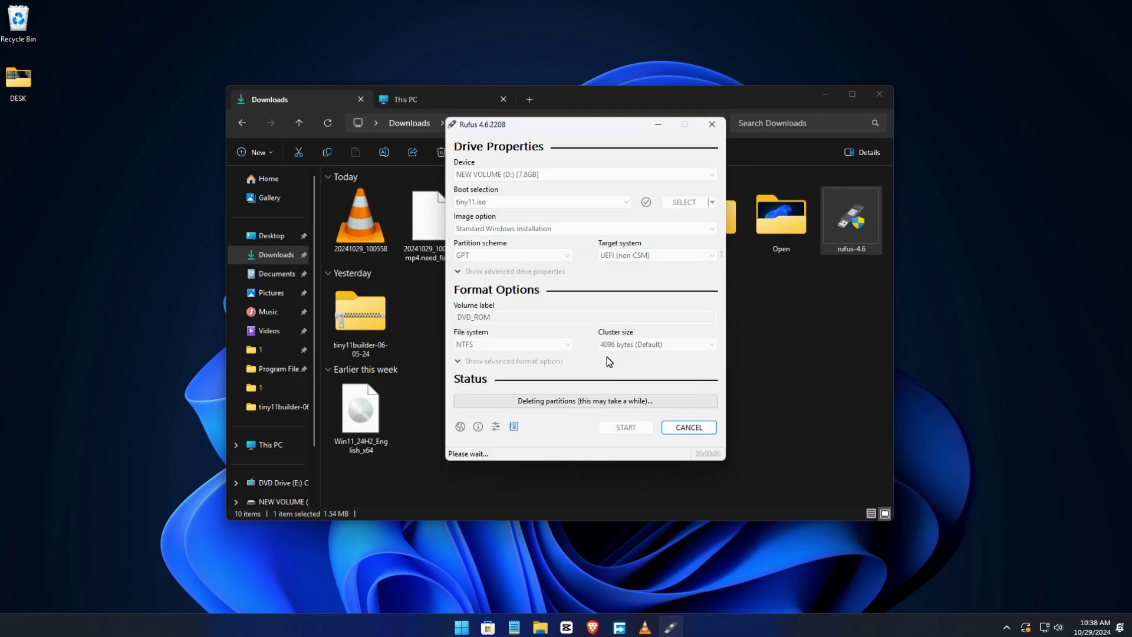
pyautogui.click(825, 94)
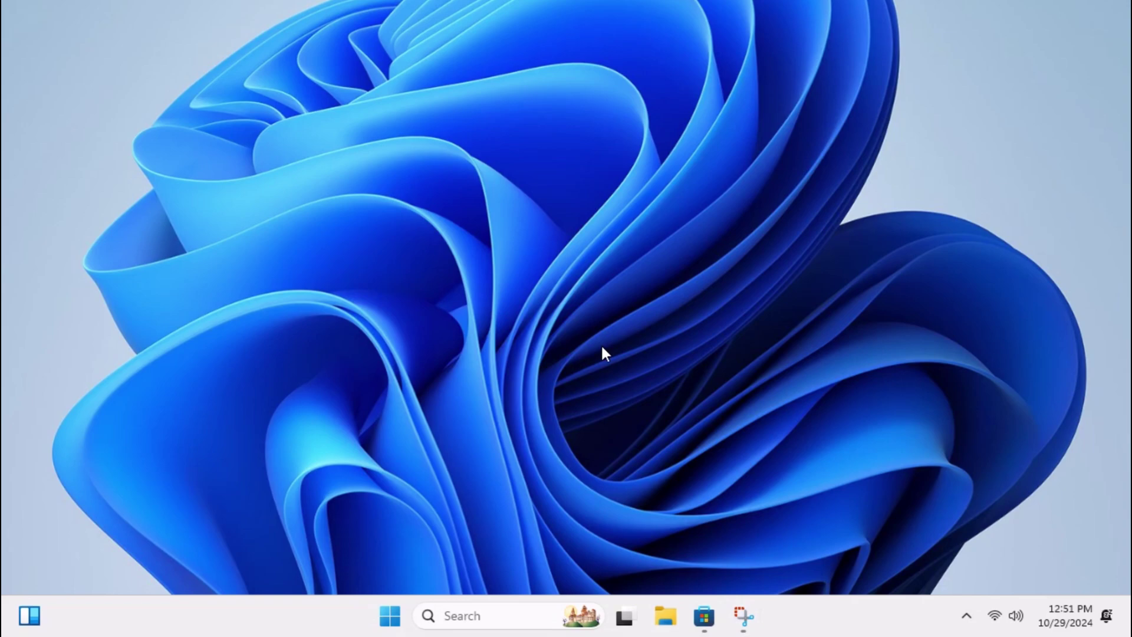
# Open File Explorer on This PC, showing Local Disk (C:) with 455 GB free of 465 GB.
pyautogui.press('super+e')
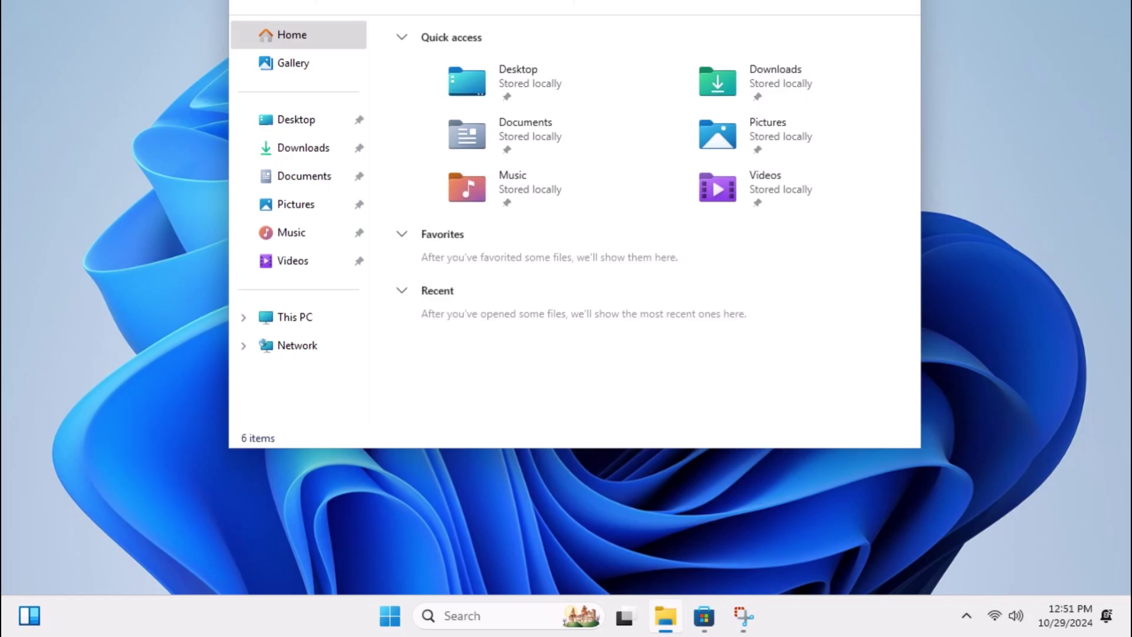
pyautogui.press('super+d')
pyautogui.click(389, 615)
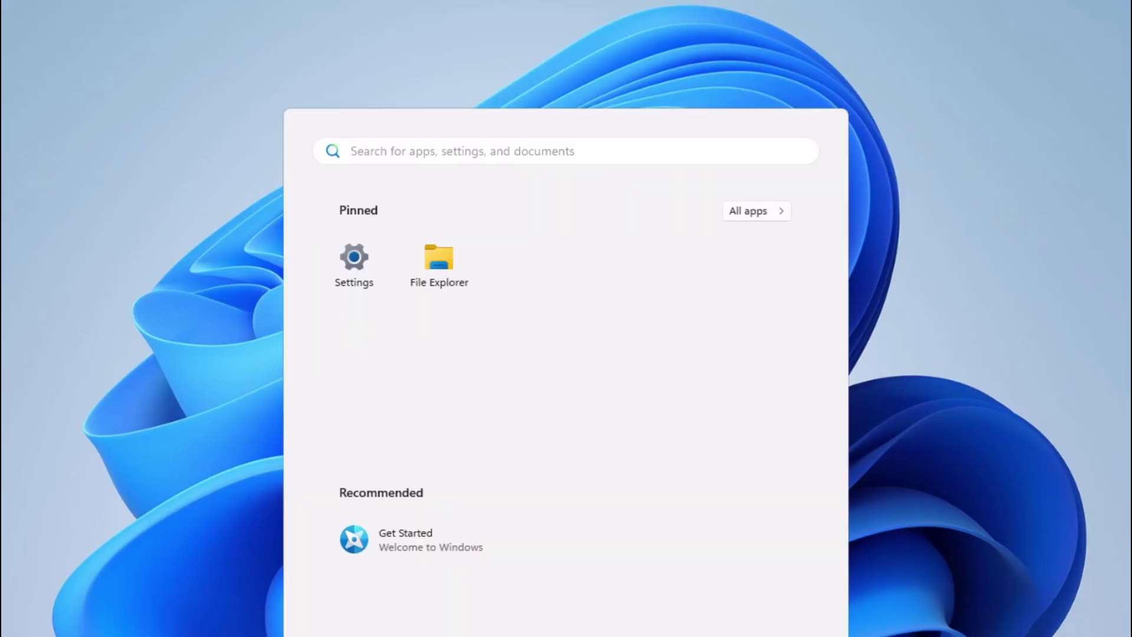
pyautogui.press('super+d')
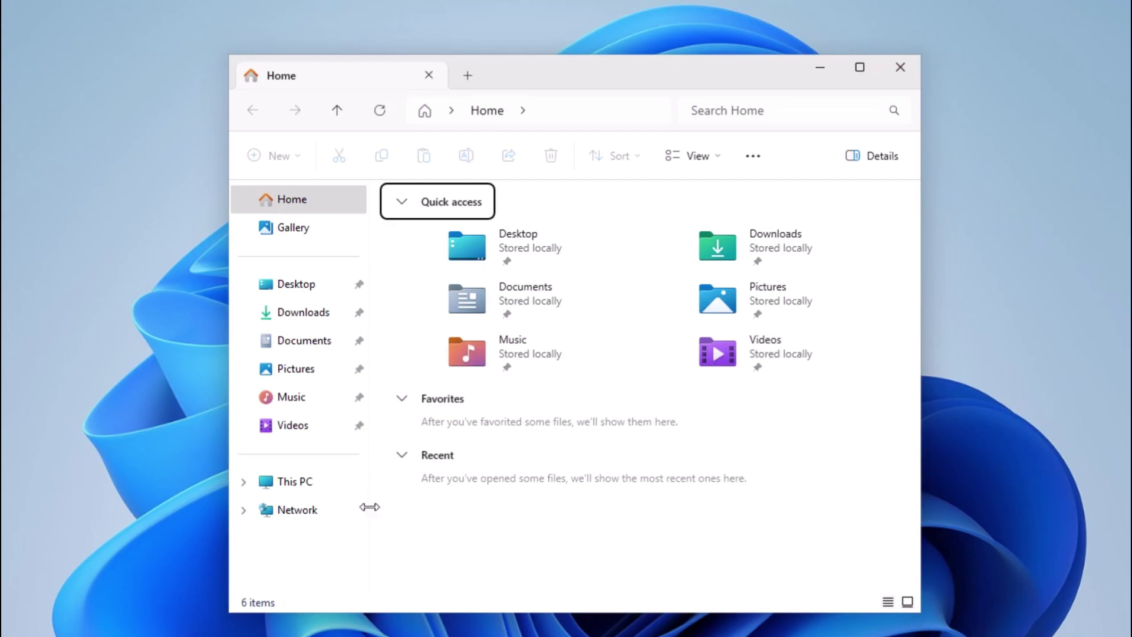
pyautogui.click(312, 484)
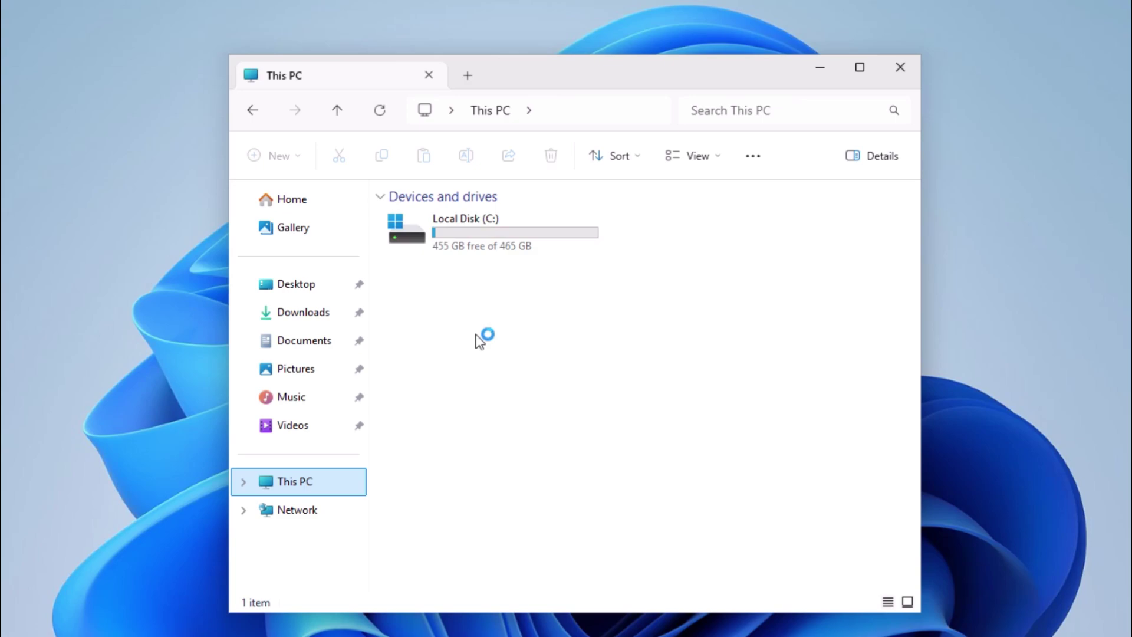
pyautogui.click(494, 341)
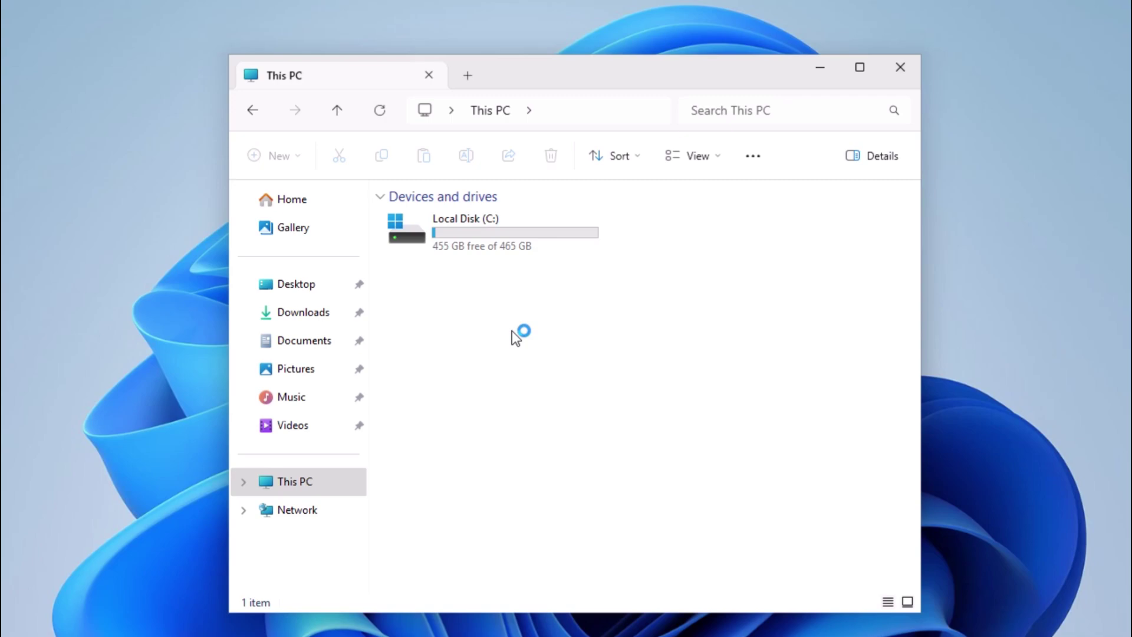
pyautogui.click(302, 489)
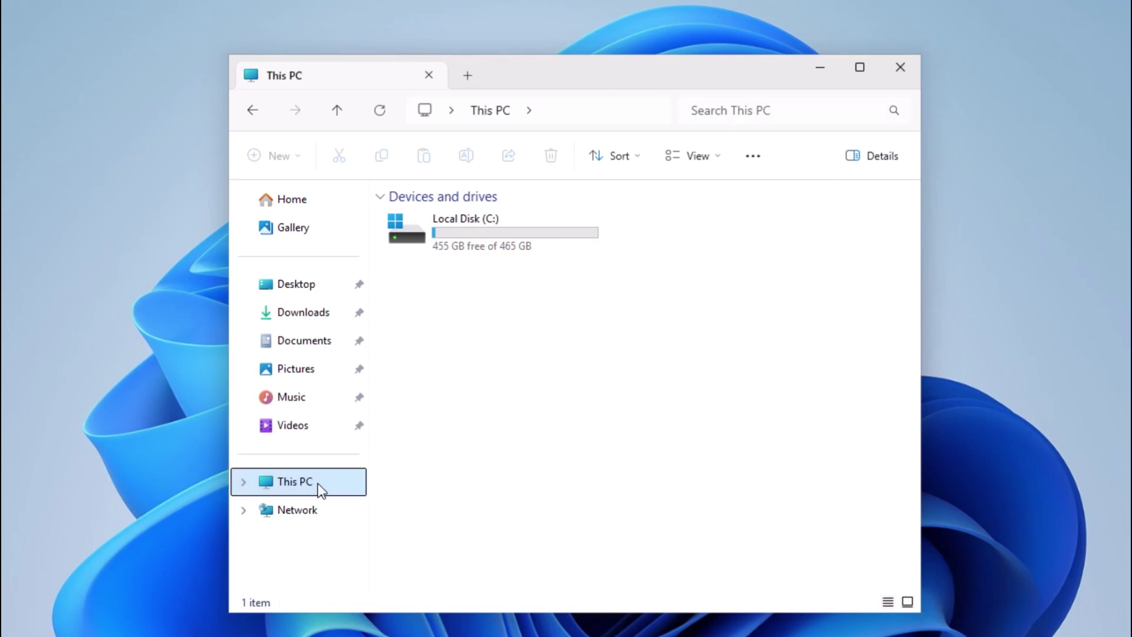
# Open This PC's properties and verify Windows 11 Pro version 24H2, OS build 26100.1742.
pyautogui.rightClick(318, 486)
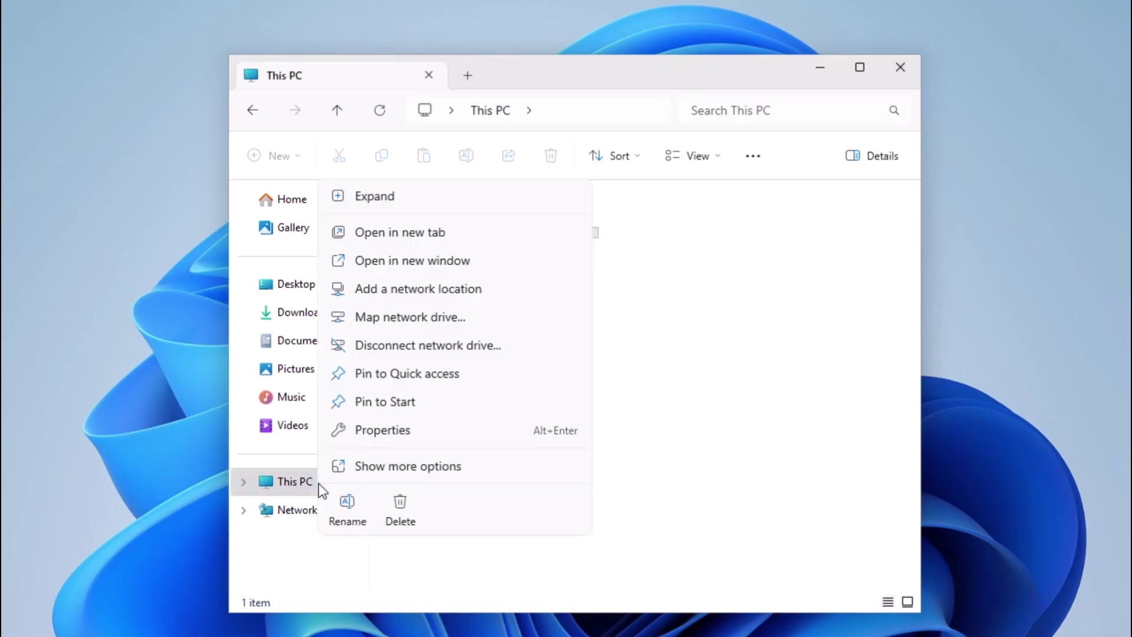
pyautogui.click(392, 430)
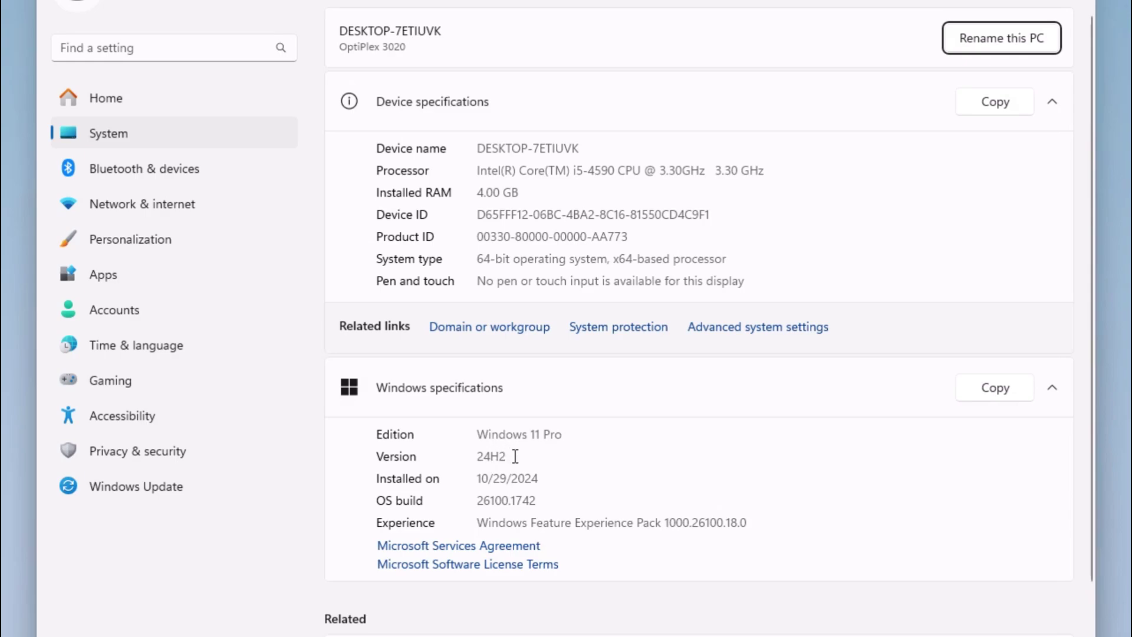
pyautogui.moveTo(508, 457); pyautogui.dragTo(473, 459)
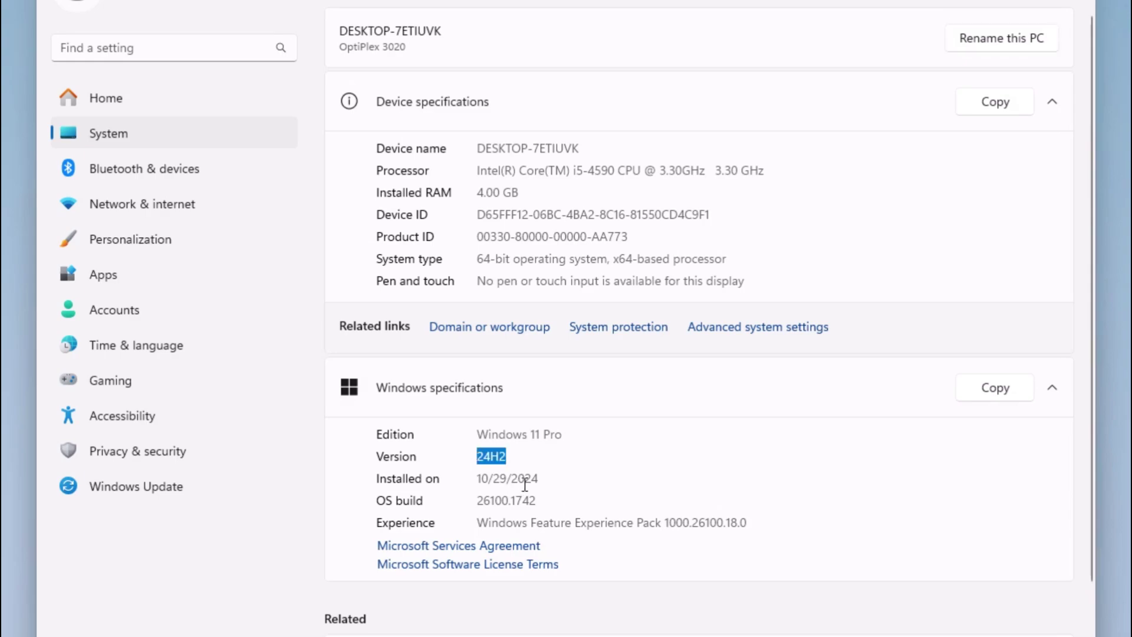
pyautogui.scroll(-3, 523, 481)
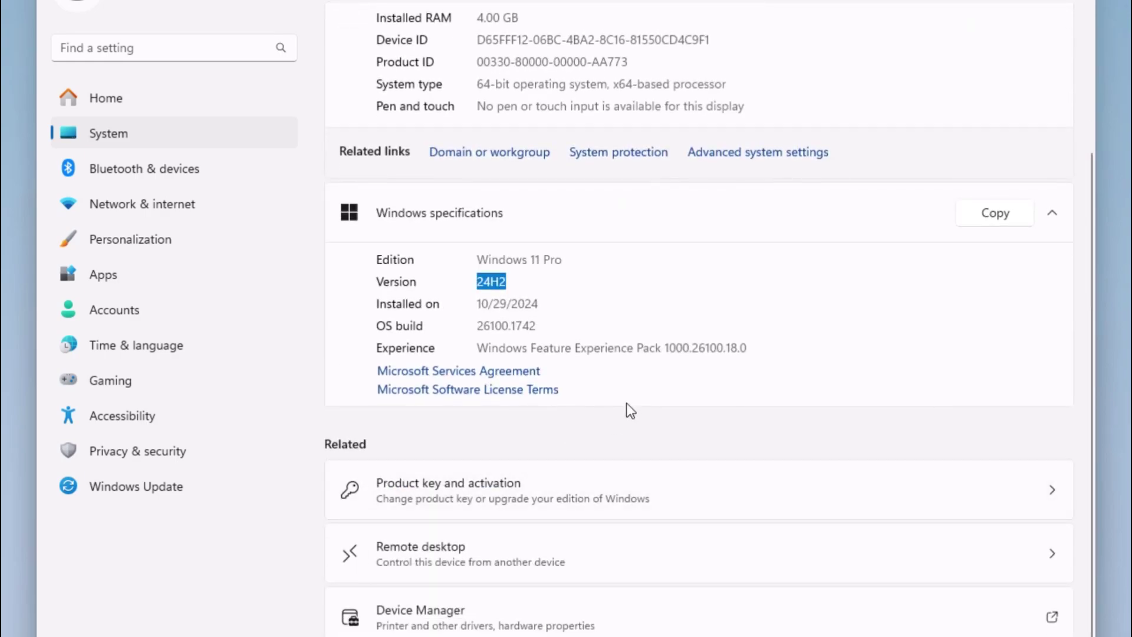
pyautogui.click(590, 285)
pyautogui.scroll(3, 672, 319)
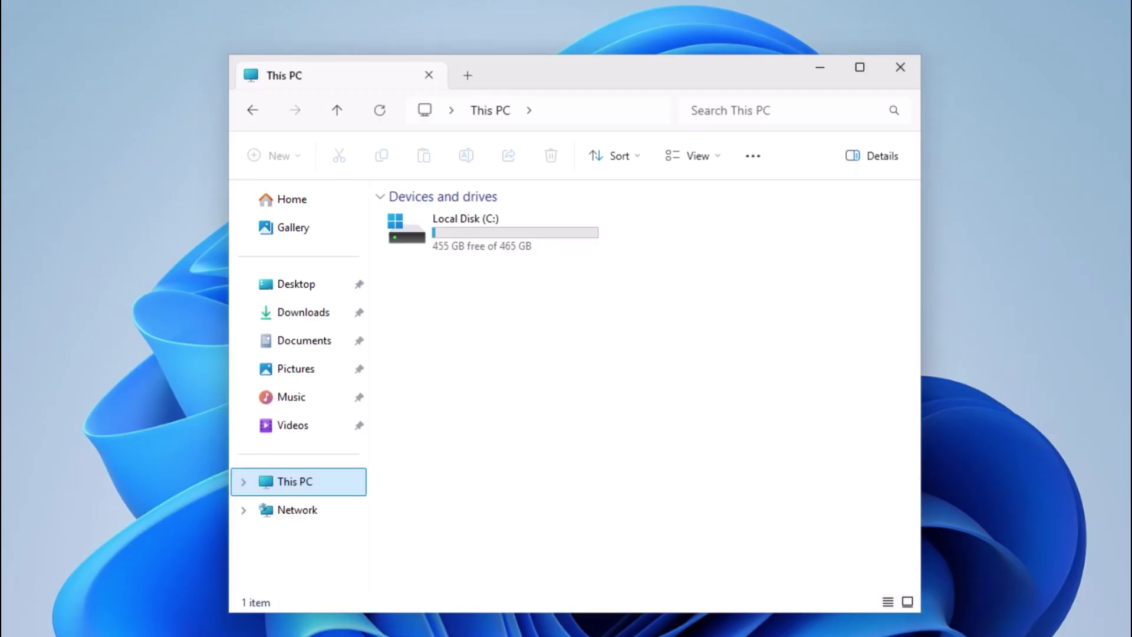
# Browse Tiny11's slim Start menu app list, including Calculator, Camera, File Explorer and Notepad.
pyautogui.click(819, 67)
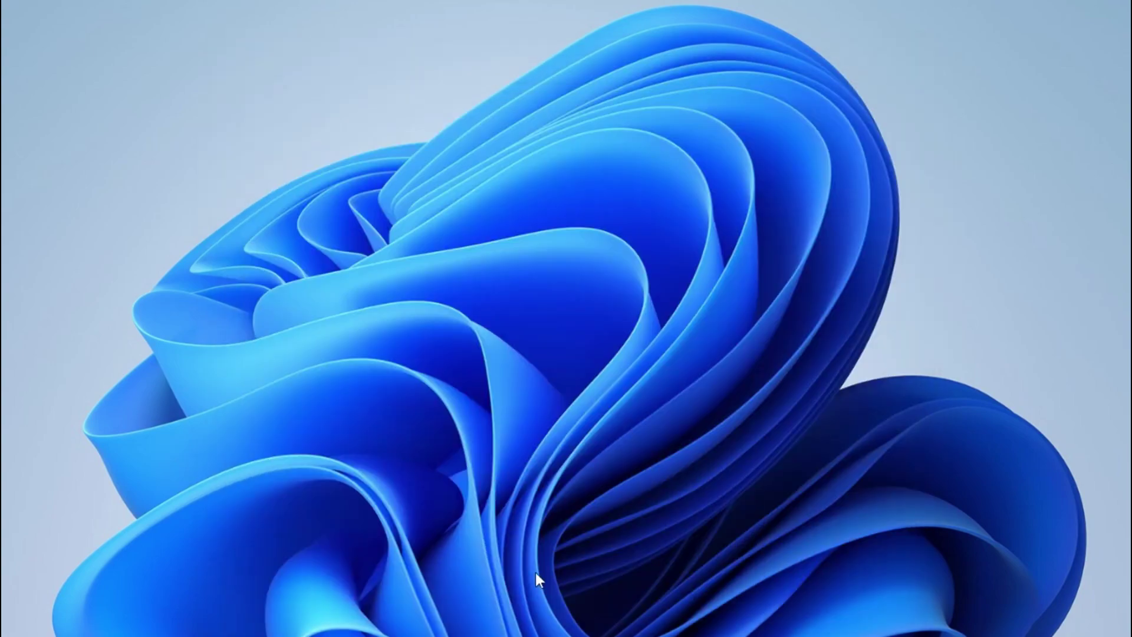
pyautogui.press('super')
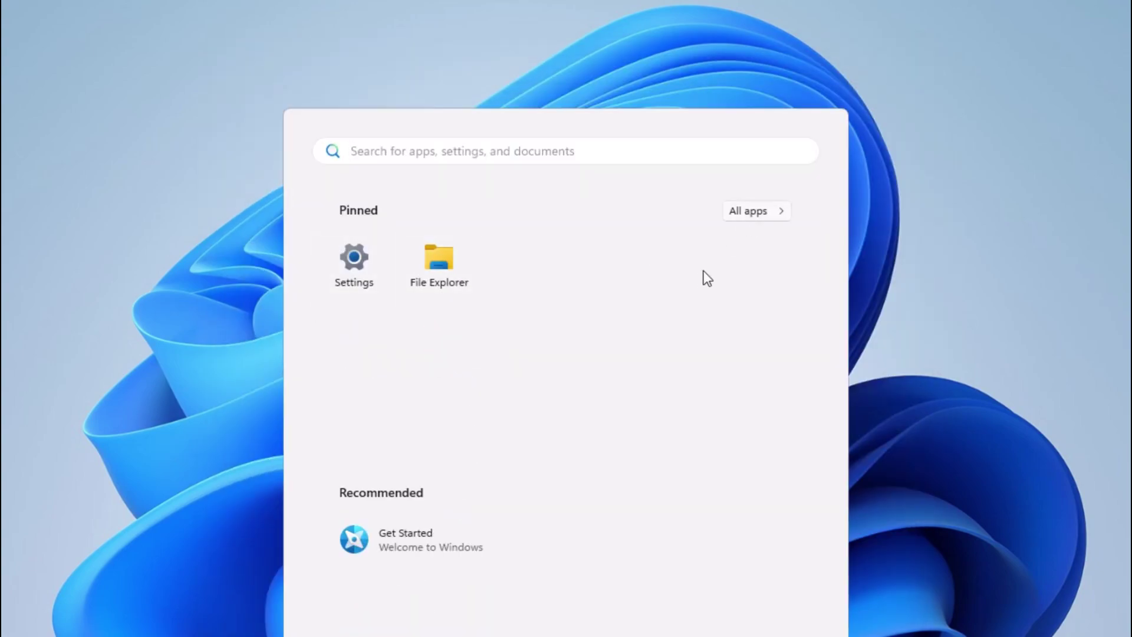
pyautogui.scroll(-10, 705, 275)
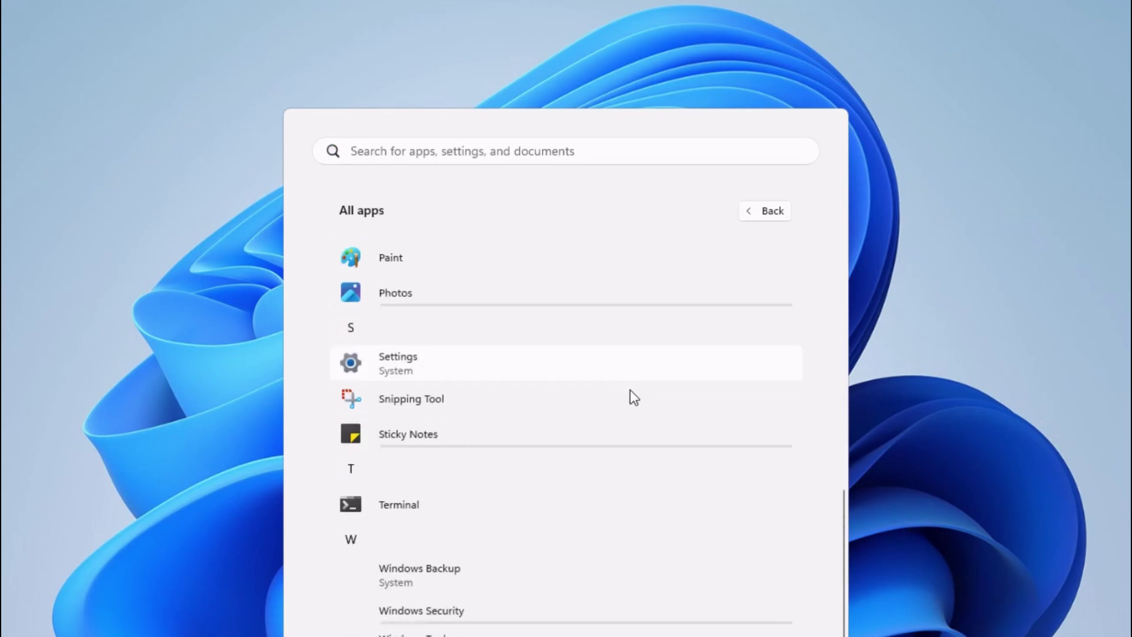
pyautogui.scroll(10, 623, 458)
pyautogui.scroll(-9, 624, 448)
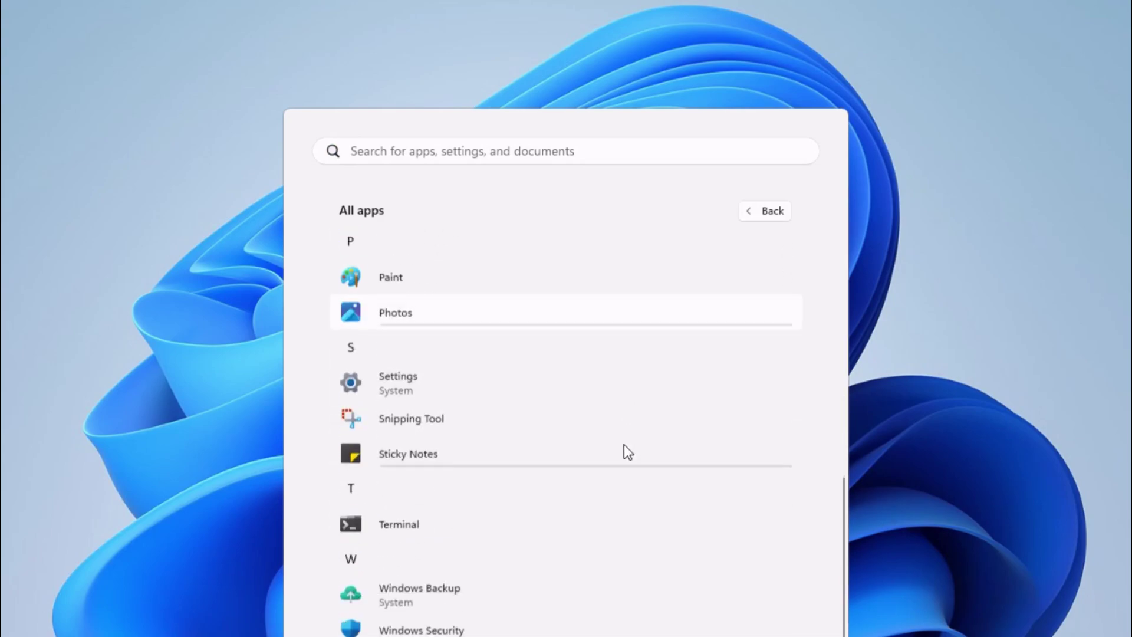
pyautogui.scroll(10, 628, 448)
pyautogui.scroll(-2, 632, 397)
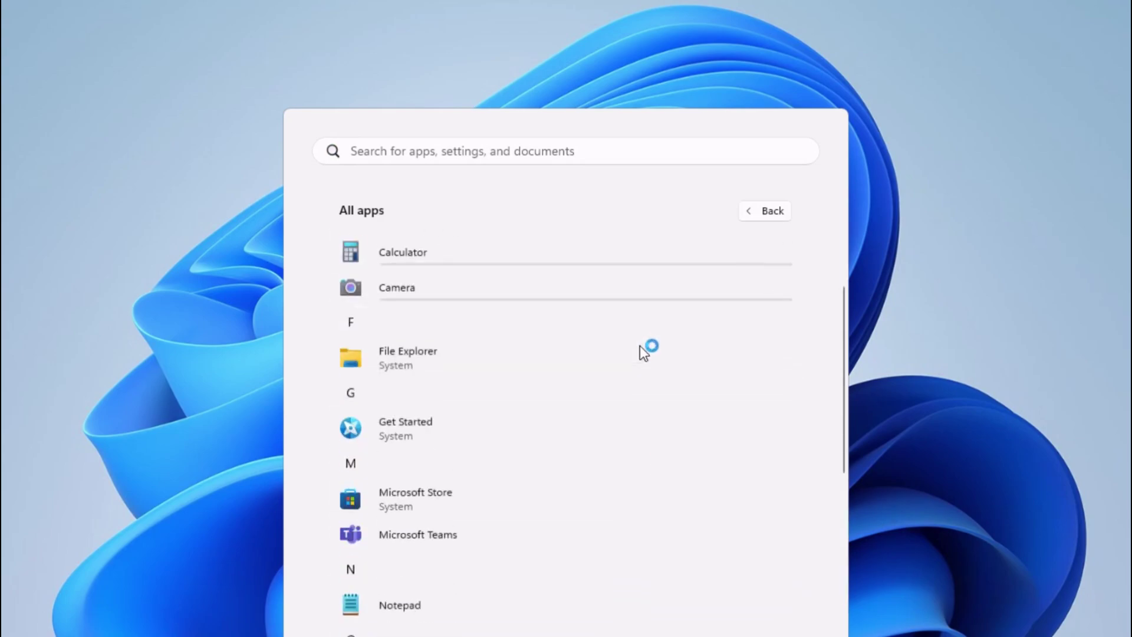